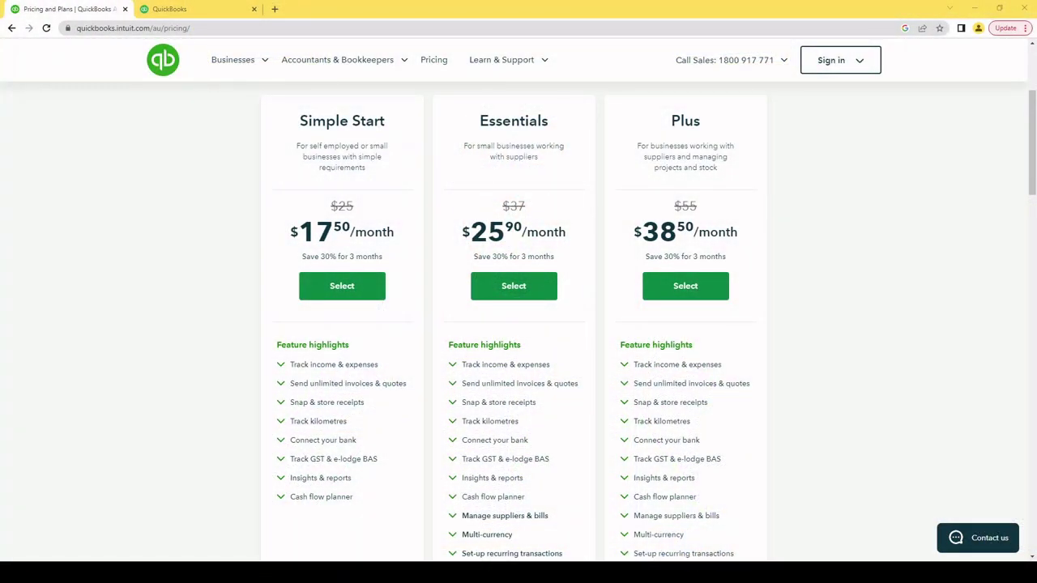
Step: Open QuickBooks Online's Bank transactions, showing the A$50.00 BP payment and A$300.00 deposit for review
scroll(518, 324, "up", 1)
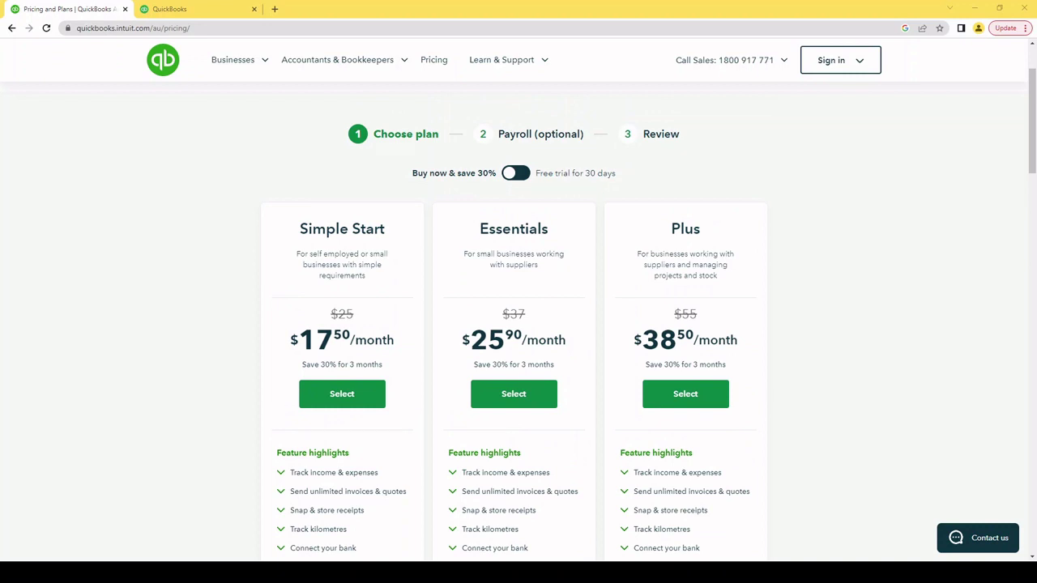
scroll(518, 324, "down", 1)
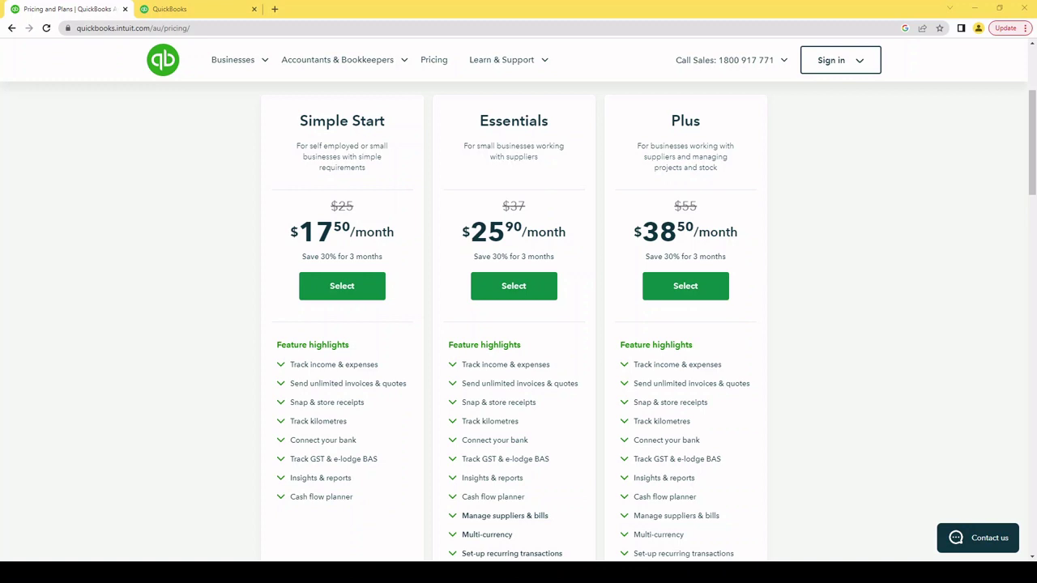
scroll(518, 324, "down", 1)
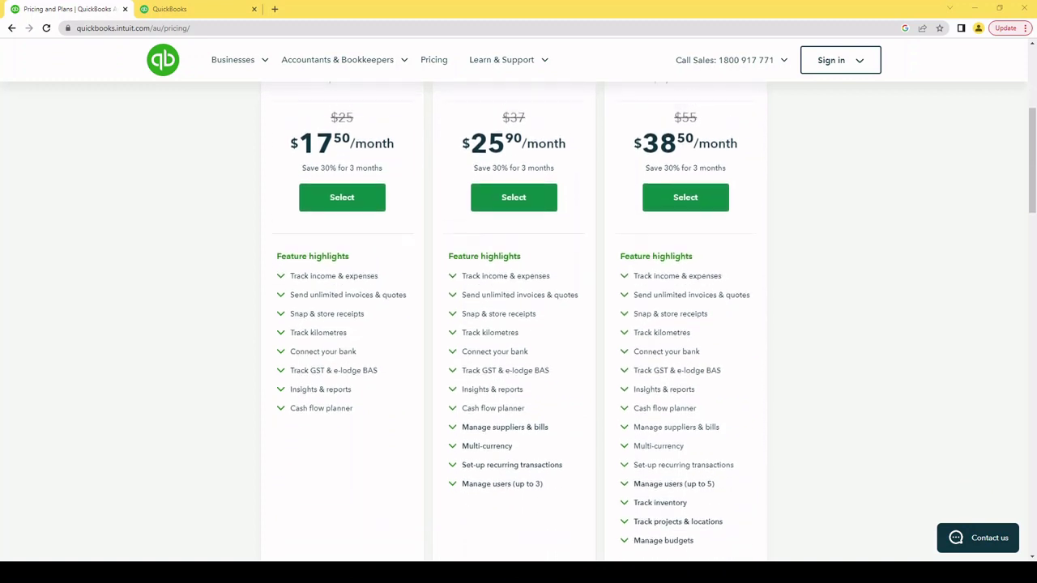
scroll(519, 324, "up", 1)
scroll(519, 324, "down", 1)
scroll(518, 324, "down", 1)
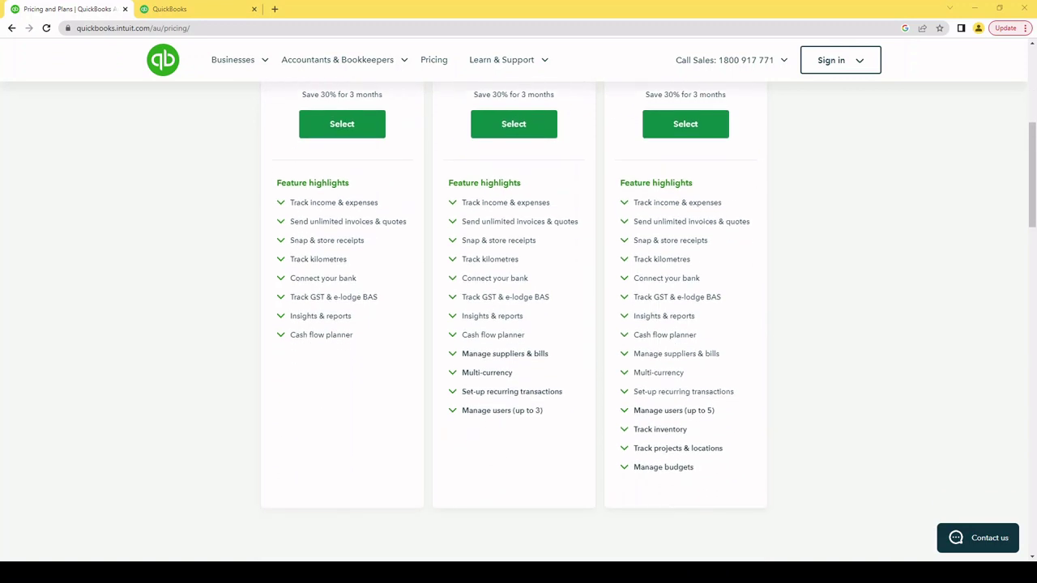
scroll(518, 324, "up", 1)
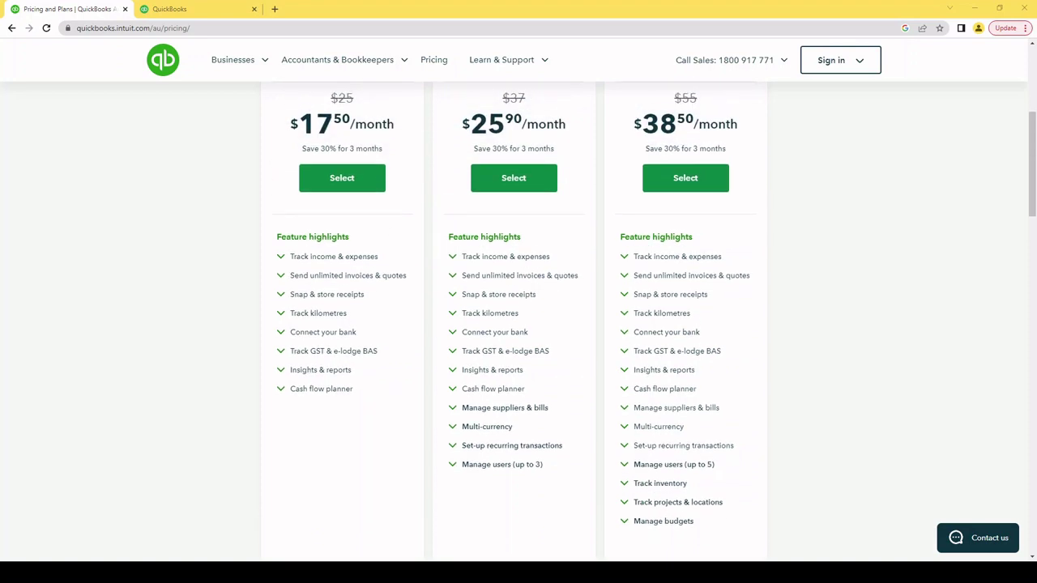
scroll(519, 324, "up", 2)
scroll(518, 324, "down", 1)
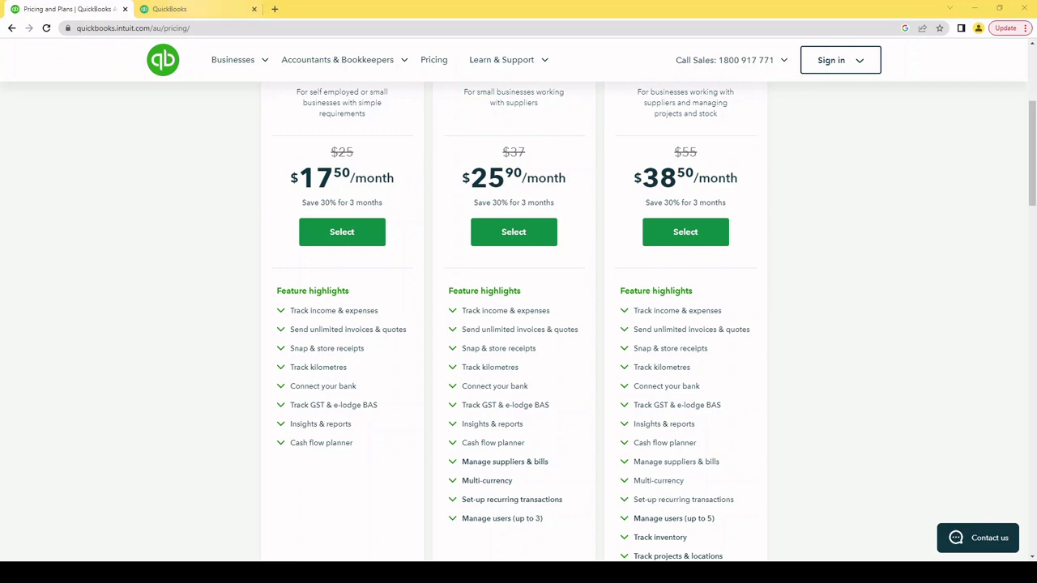
left_click(169, 9)
left_click(71, 9)
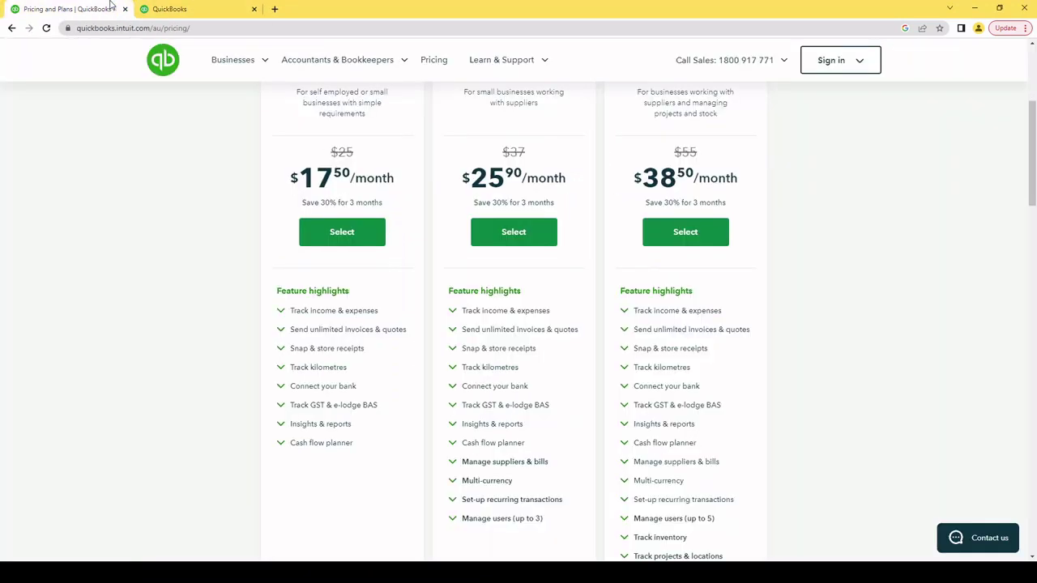
mouse_move(235, 59)
left_click(170, 9)
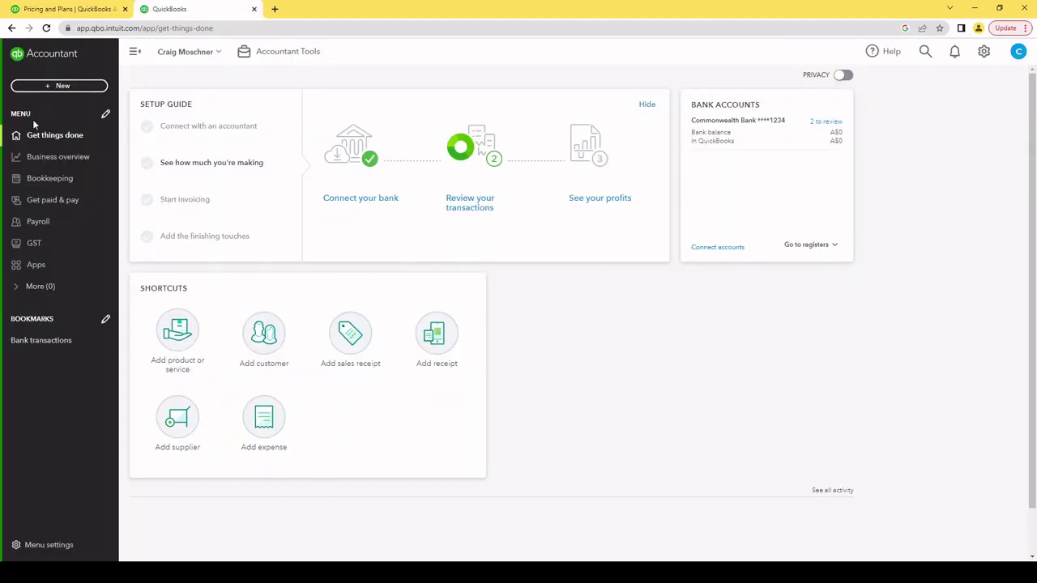
left_click(42, 182)
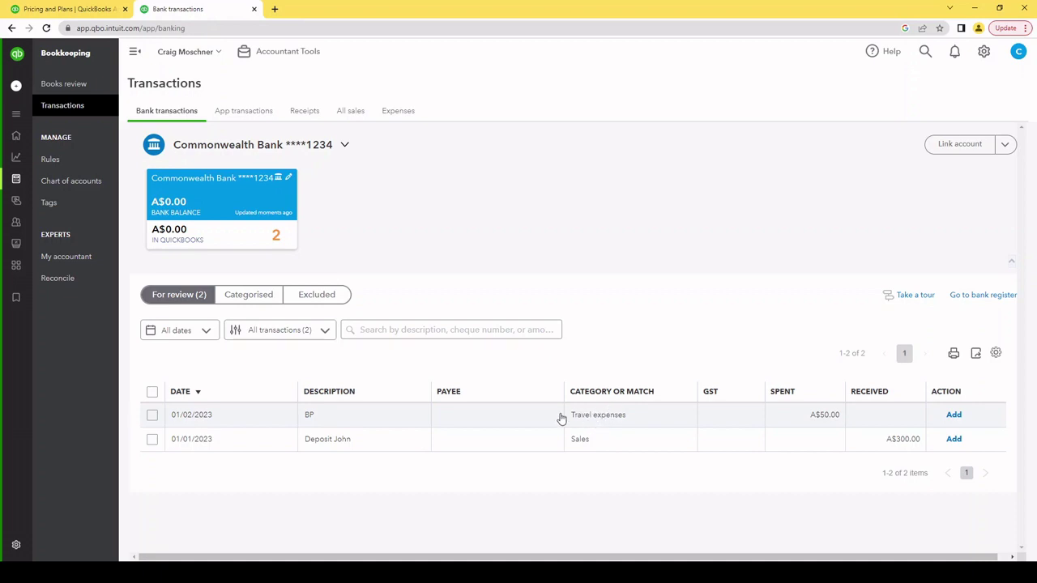
Step: Add the A$50.00 BP payment as Fuel & oils with GST on purchases (10%) as its default code
left_click(365, 423)
left_click(399, 435)
type("fuel")
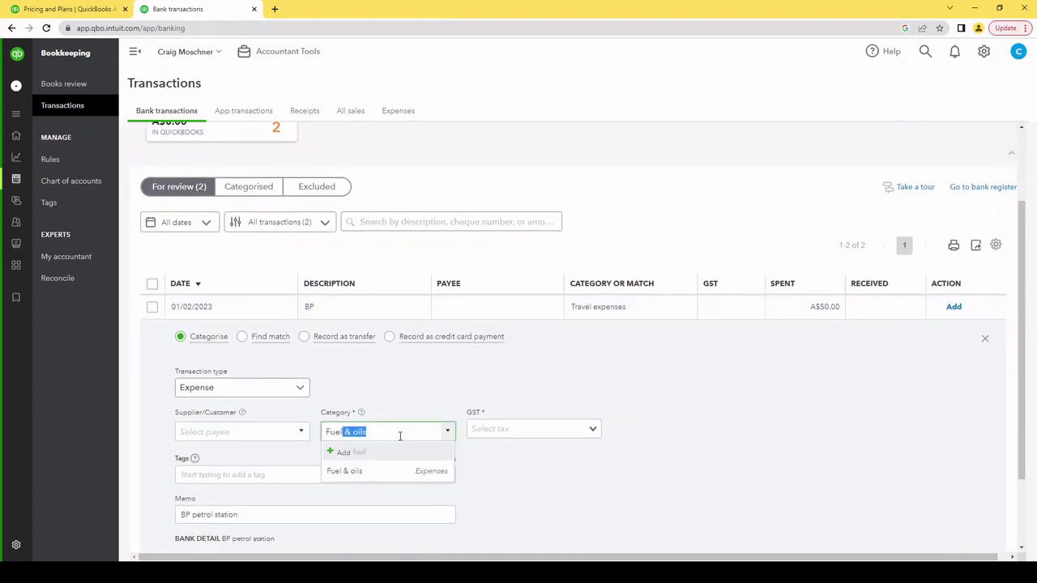
left_click(374, 472)
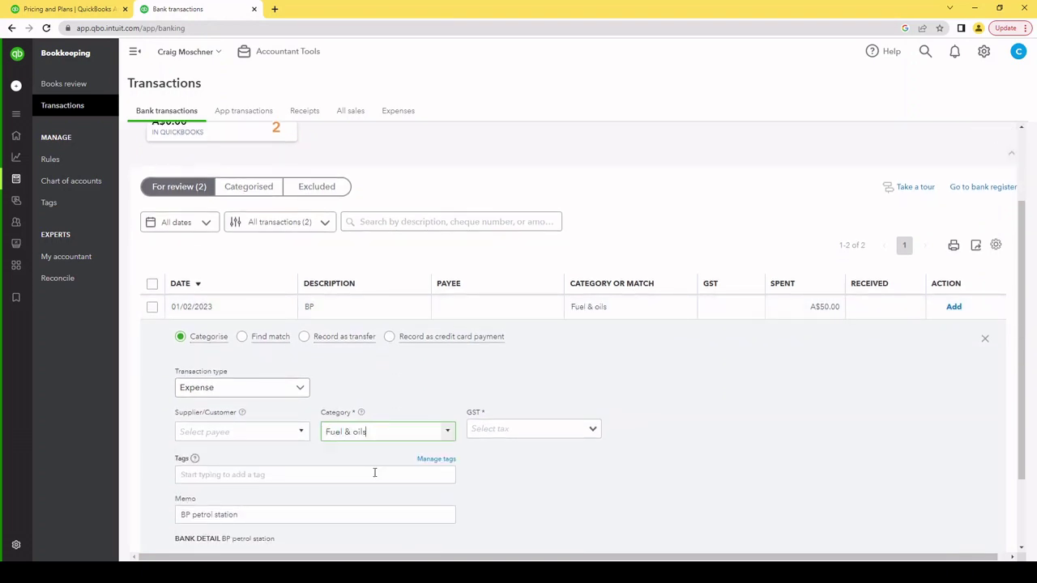
left_click(592, 428)
left_click(567, 469)
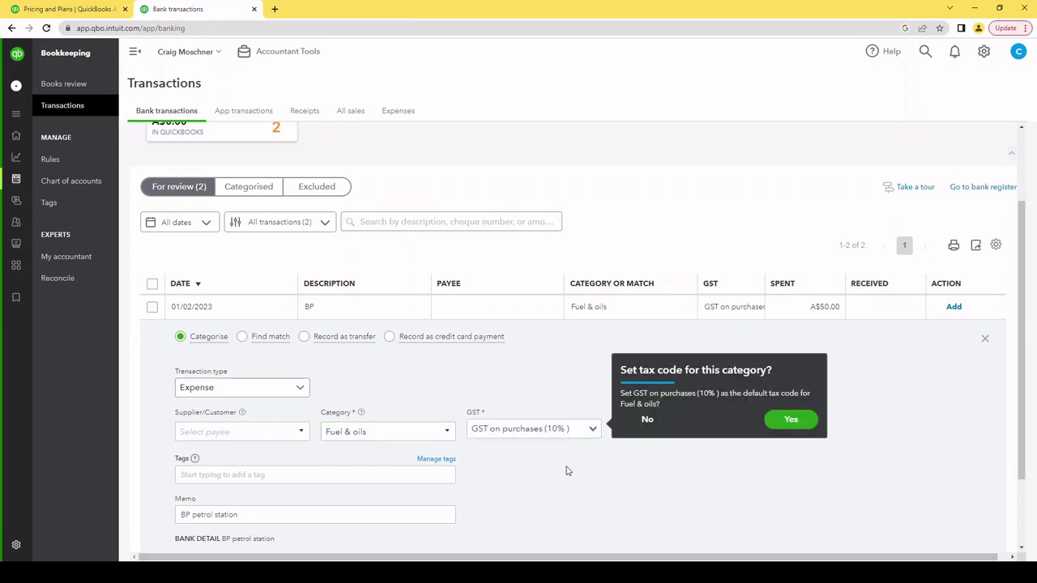
left_click(790, 419)
scroll(689, 418, "down", 1)
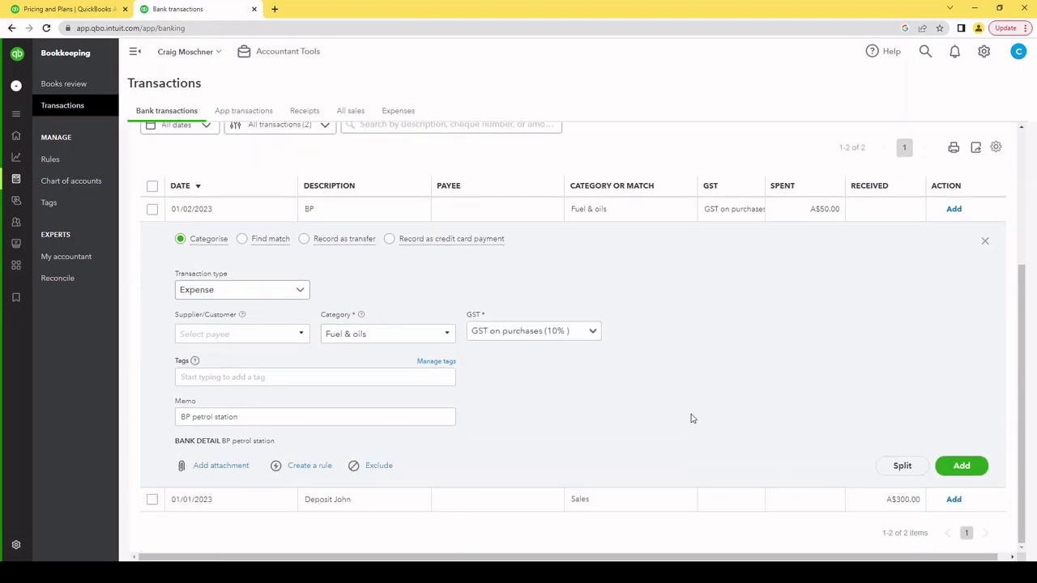
left_click(963, 466)
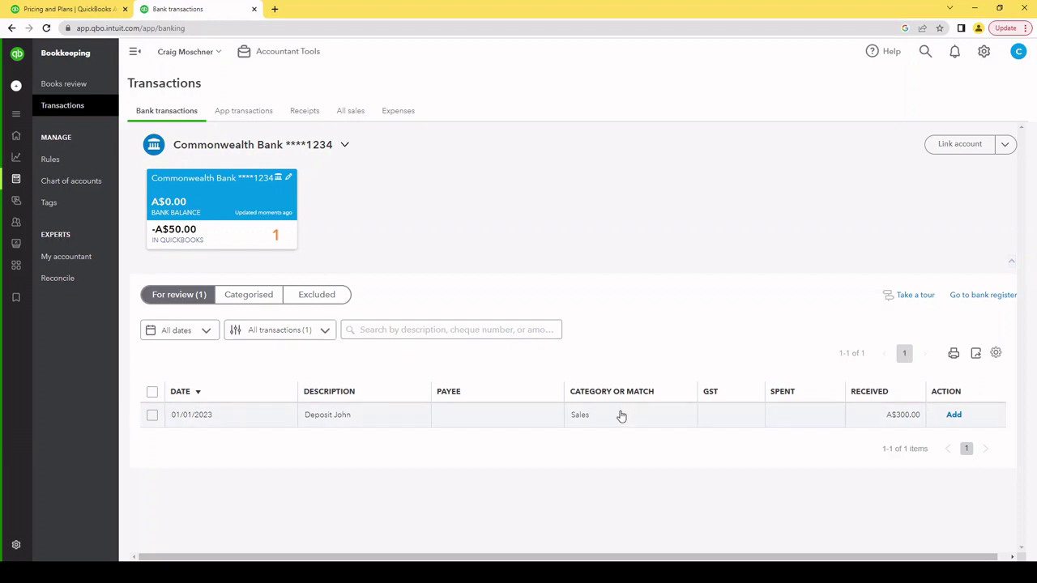
Step: Add the A$300.00 deposit as Sales with GST (10% Sales), saved as the Sales default
left_click(488, 416)
scroll(478, 416, "down", 2)
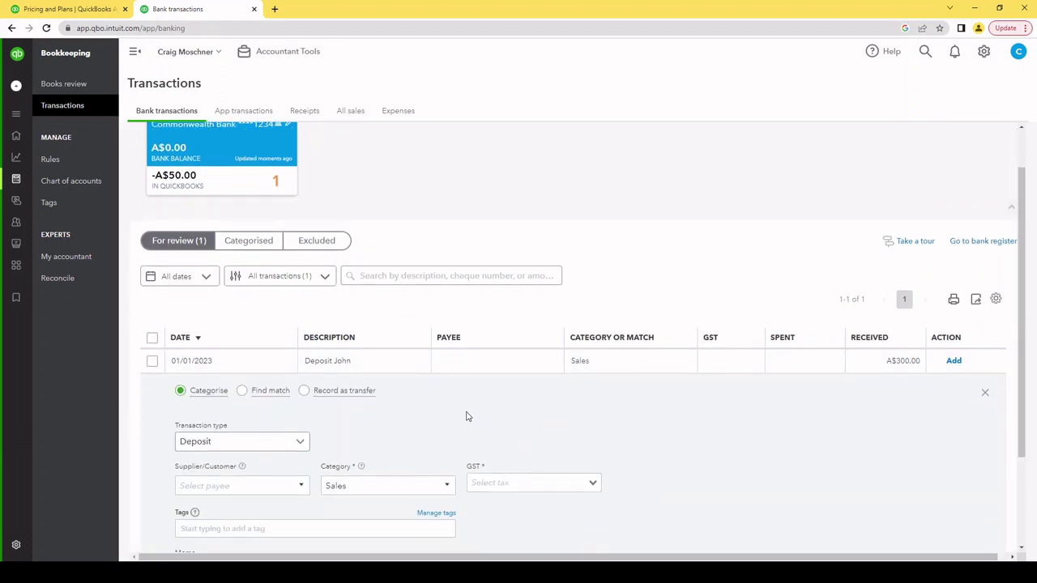
left_click(592, 429)
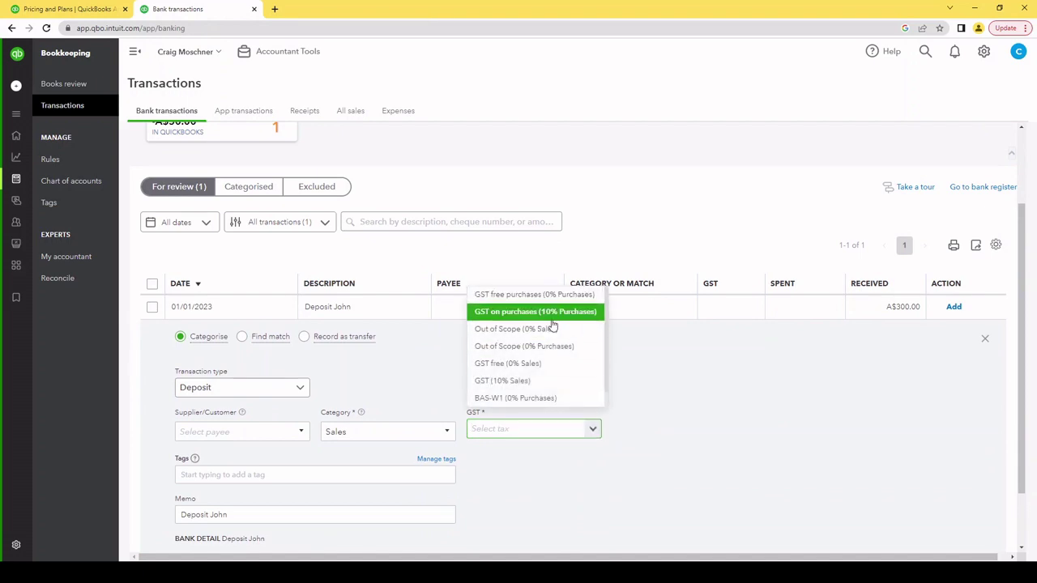
left_click(544, 381)
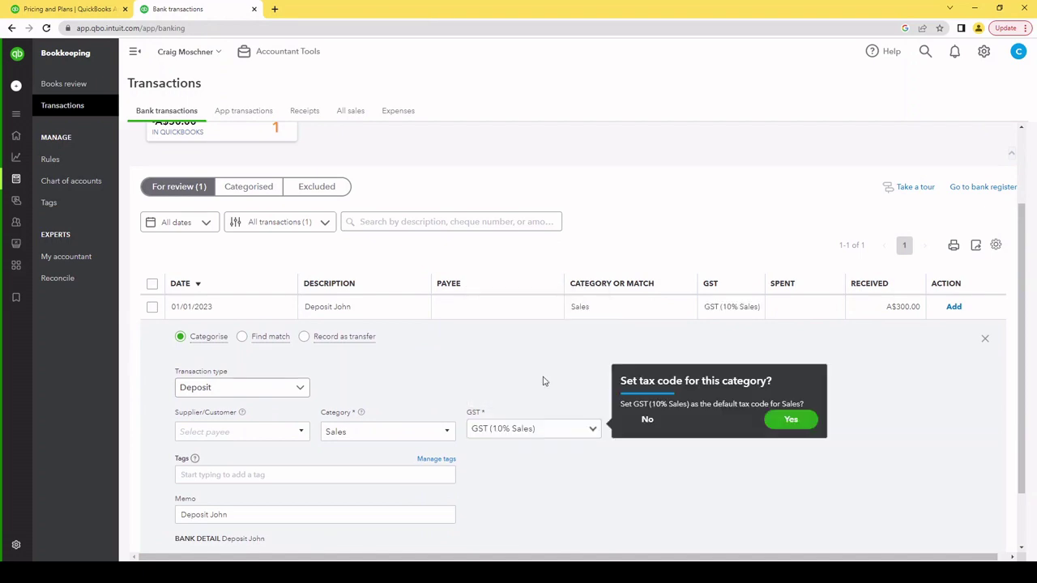
left_click(790, 419)
scroll(964, 502, "down", 1)
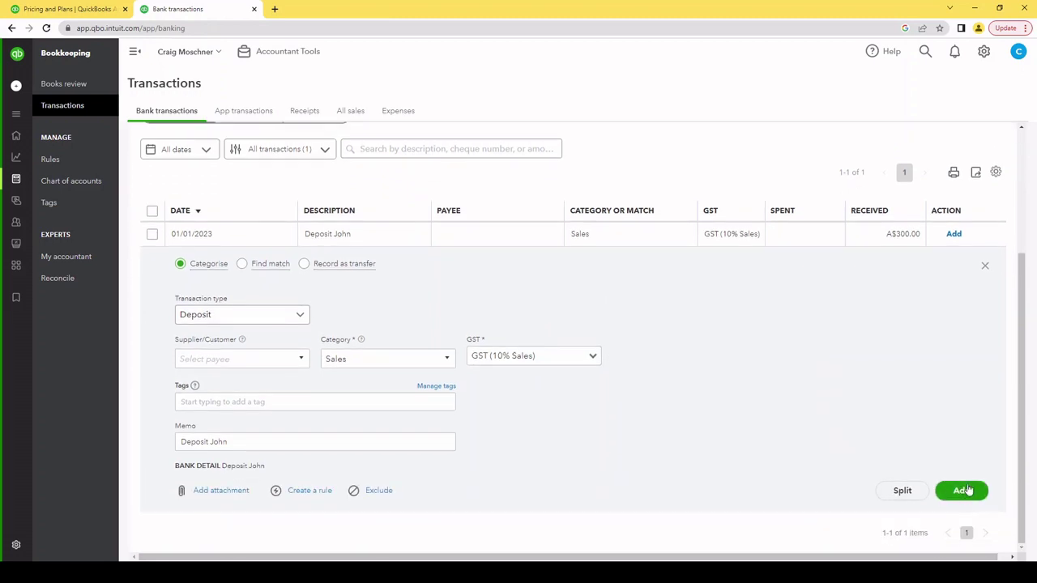
left_click(964, 490)
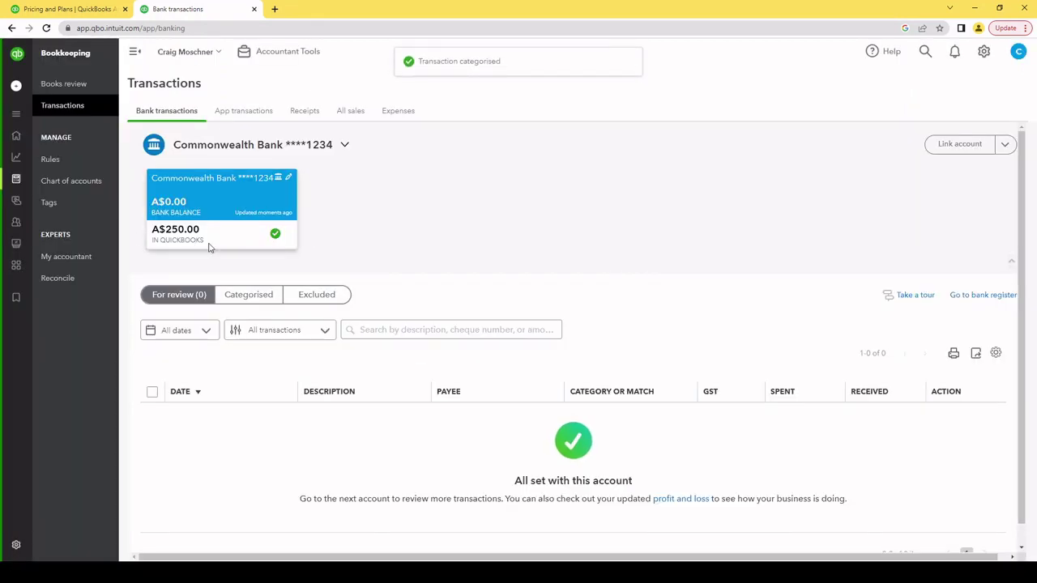
Step: Start a new invoice, number 1001, from the Get paid & pay invoices page
left_click(73, 9)
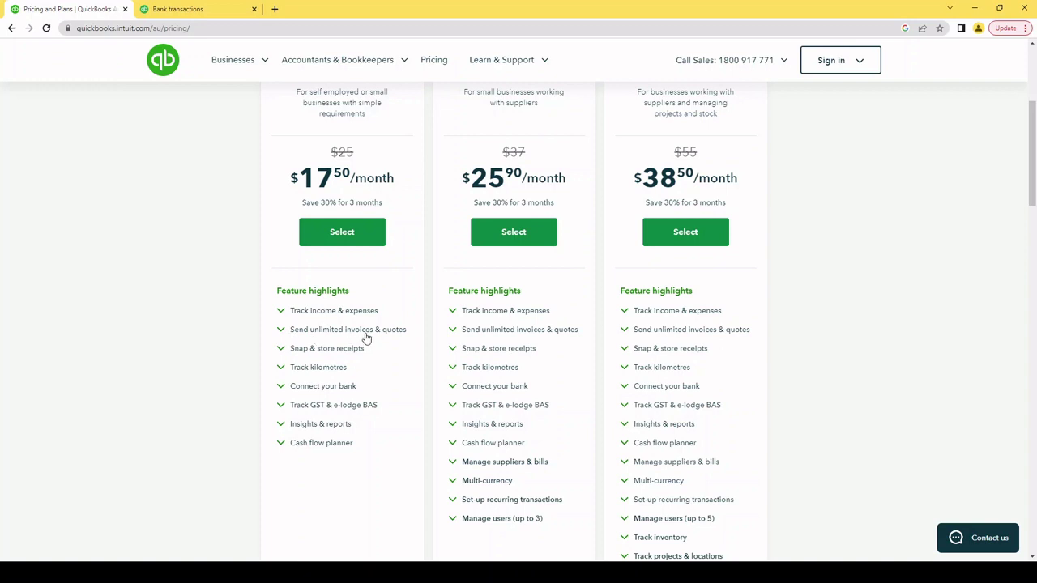
left_click(217, 9)
mouse_move(18, 154)
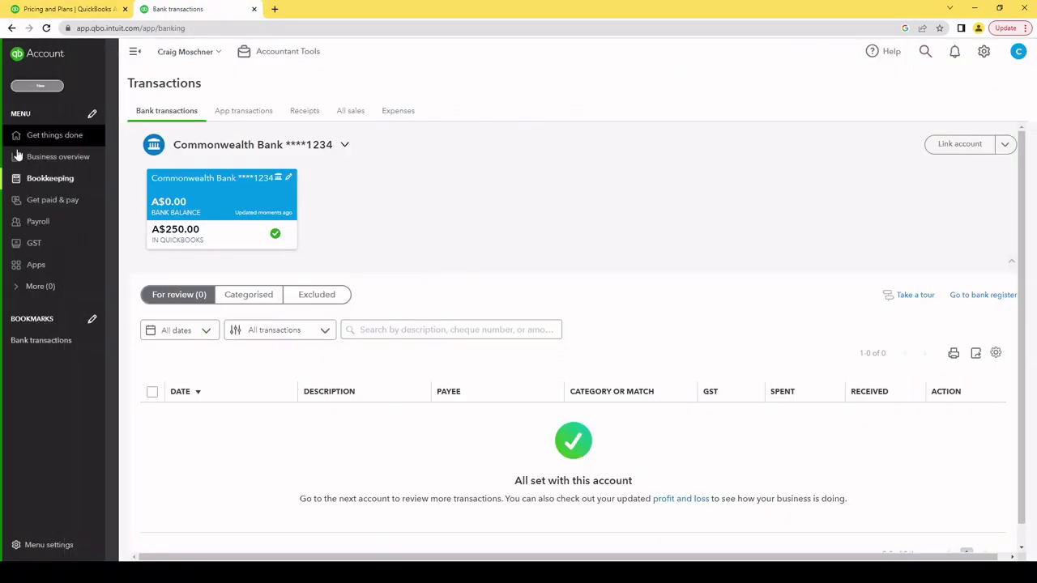
left_click(46, 201)
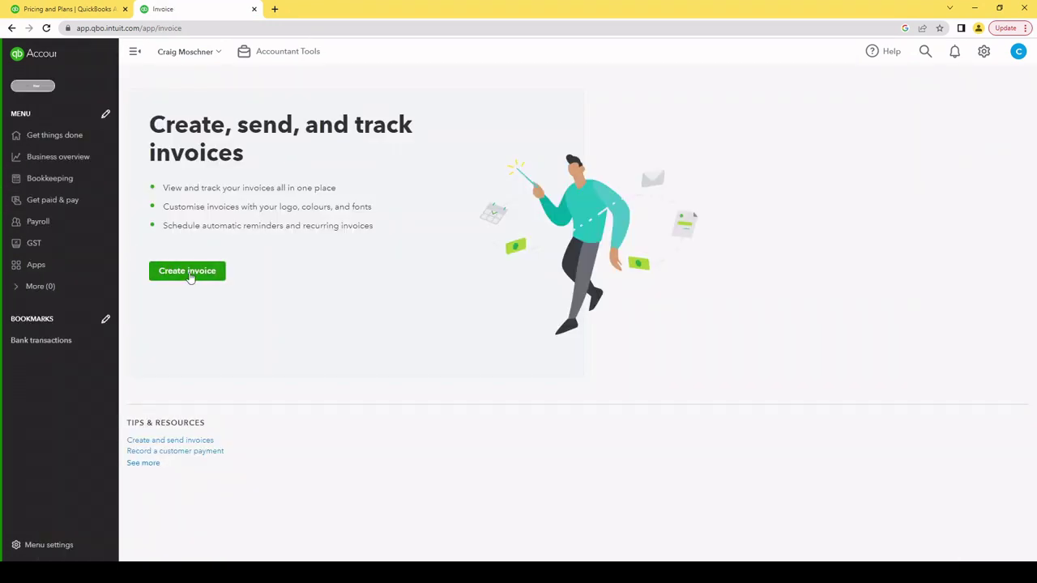
left_click(189, 274)
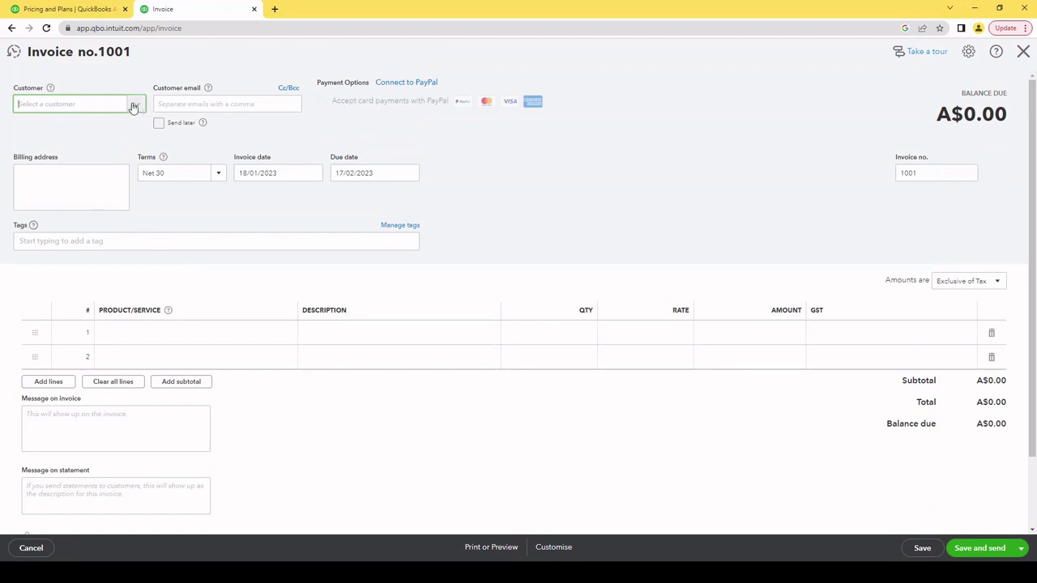
Step: Bill the existing customer and put Sales on the invoice's first line
left_click(133, 107)
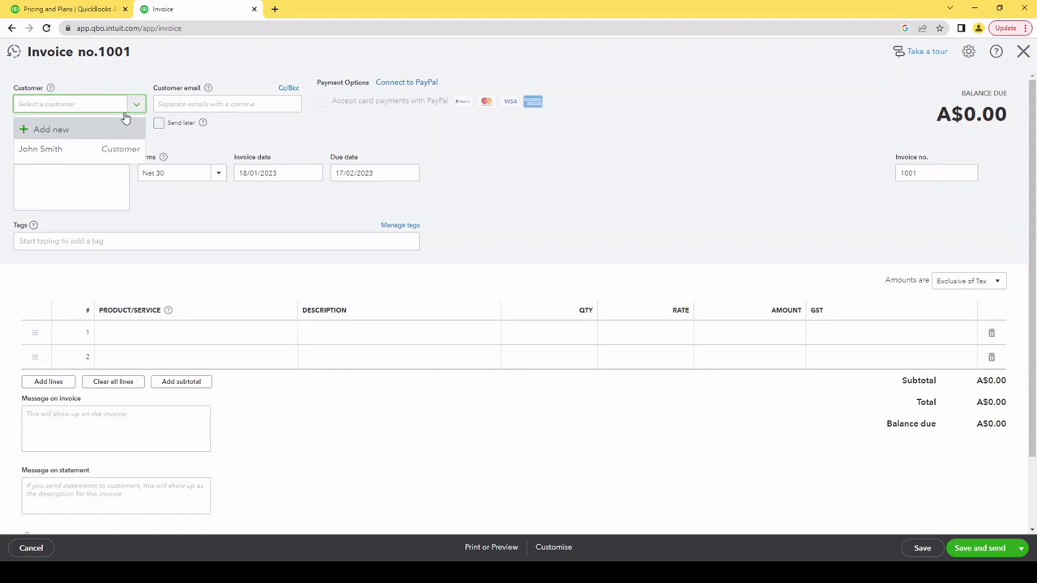
left_click(93, 153)
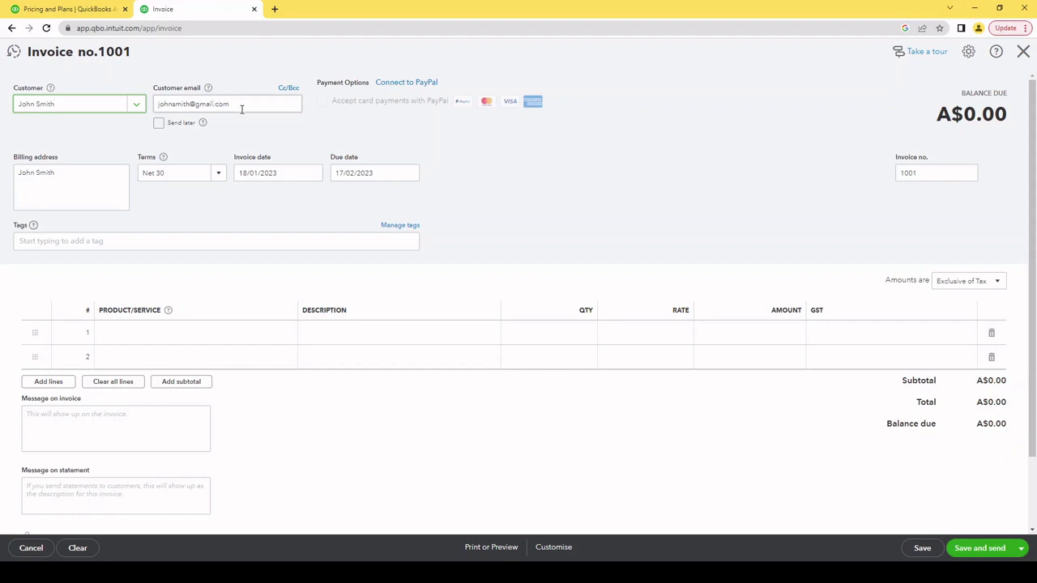
left_click(222, 331)
left_click(286, 333)
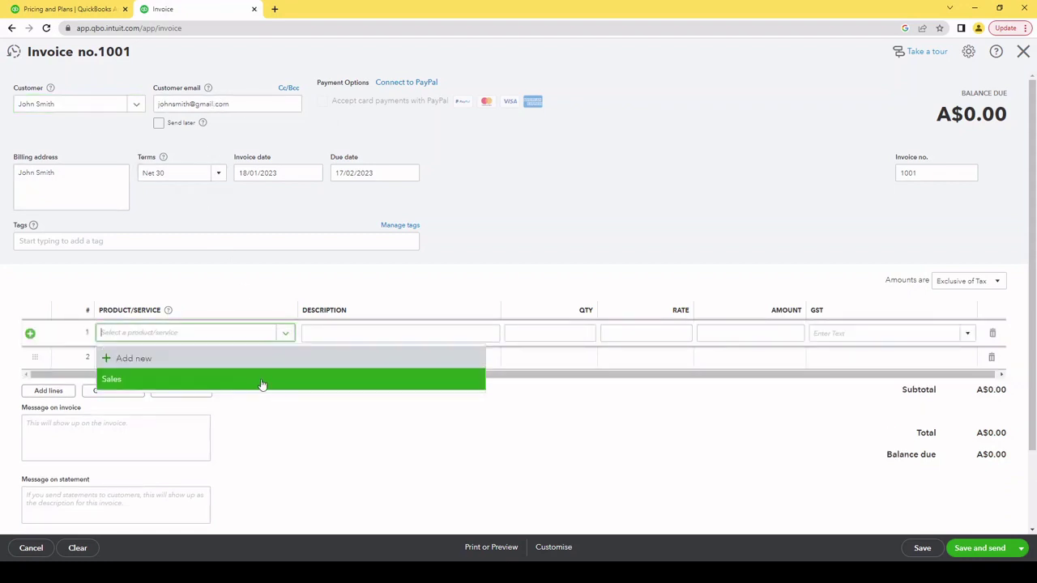
left_click(210, 382)
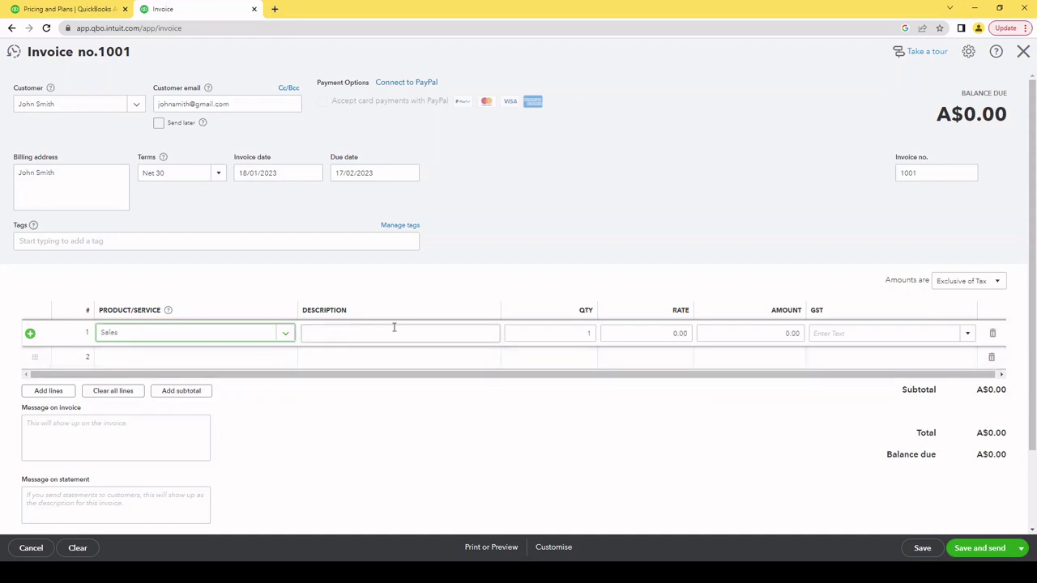
Step: Set the Sales line to quantity 40 at rate 50 (A$2,000.00), then choose a new invoice style
left_click(390, 332)
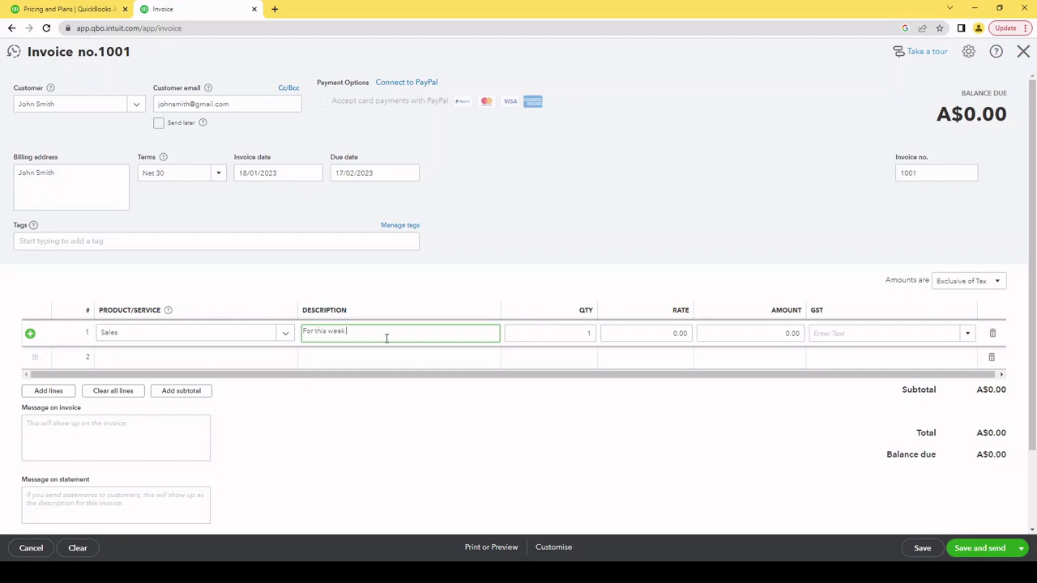
key("Tab")
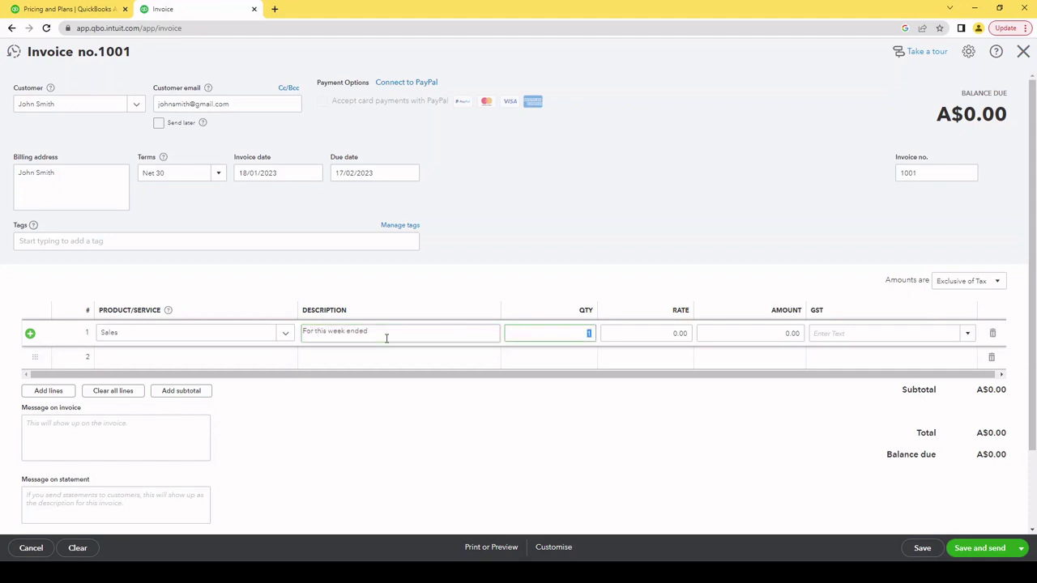
key("Tab")
type("50")
key("Tab")
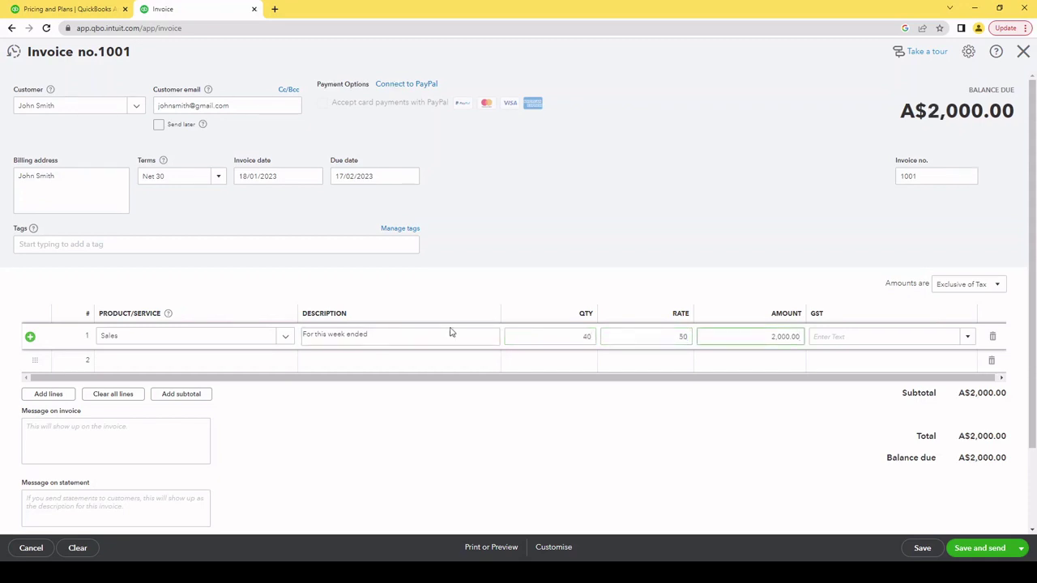
left_click(634, 265)
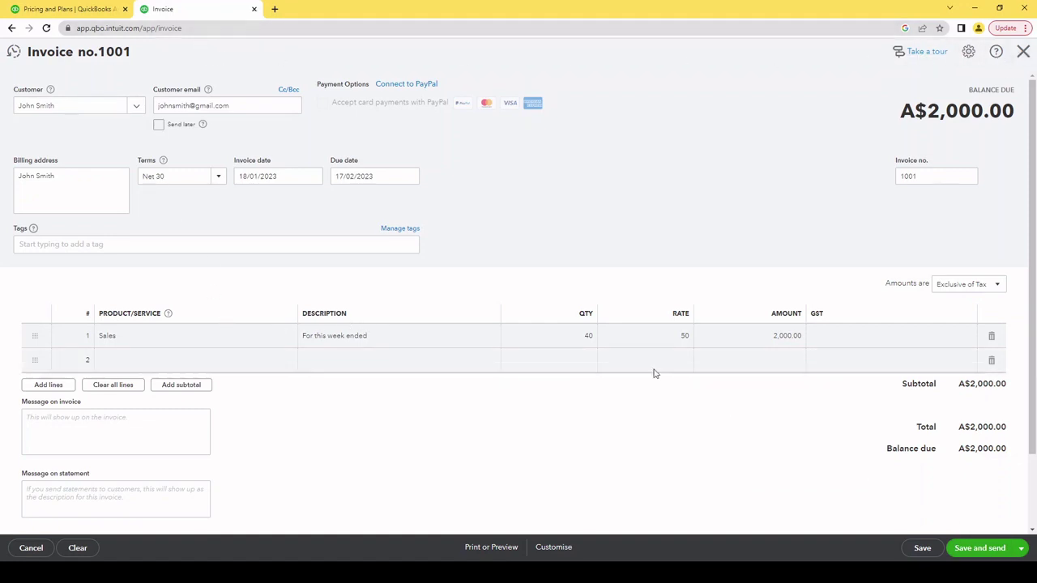
left_click(535, 548)
Step: Leave the invoice unsaved, look over the style editor's Design options, then close the editor
left_click(565, 494)
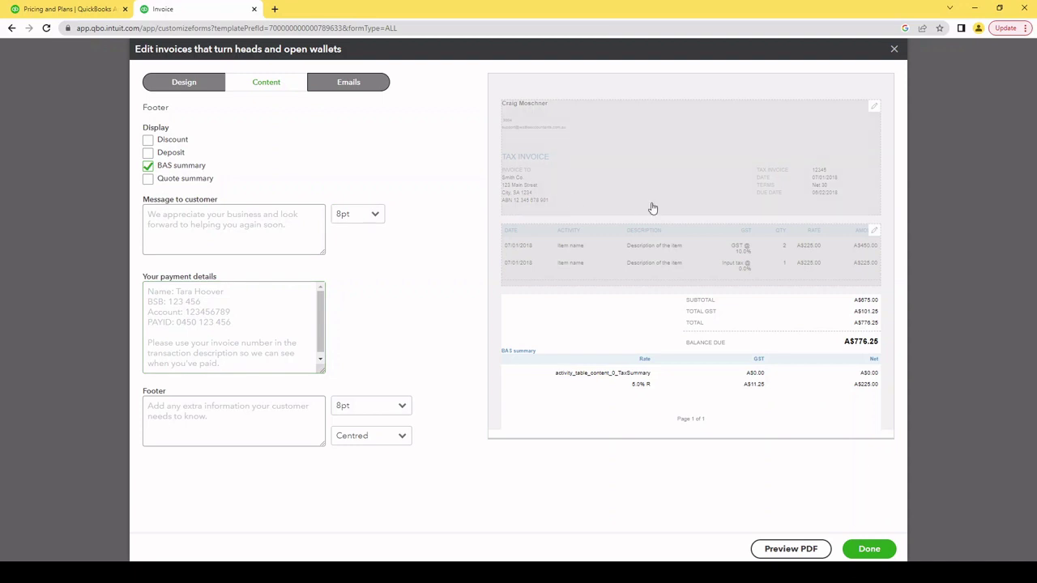
left_click(176, 85)
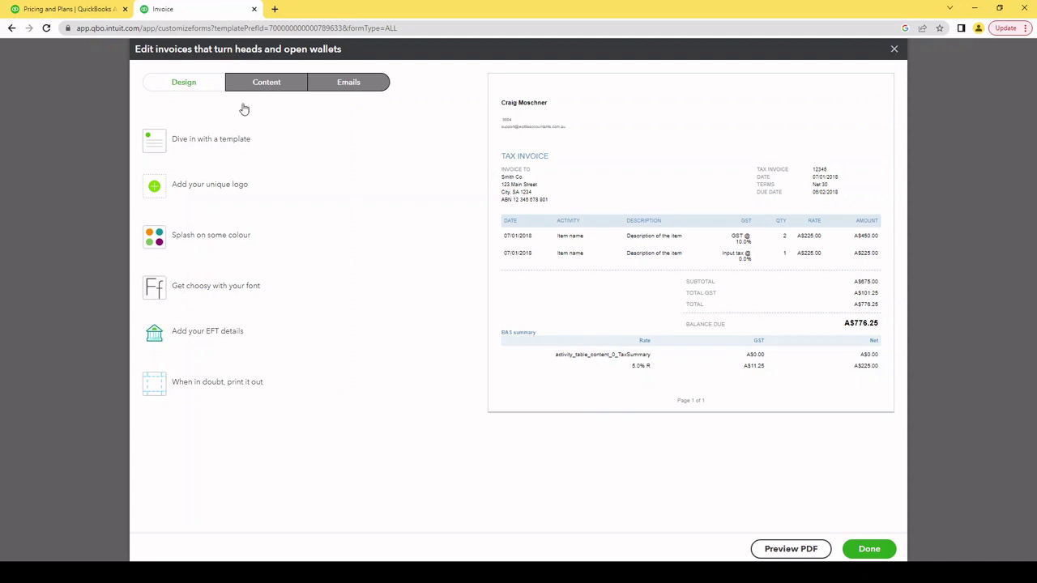
left_click(894, 50)
Step: Exit the style editor without saving and go to the Receipts tab under Transactions
left_click(444, 318)
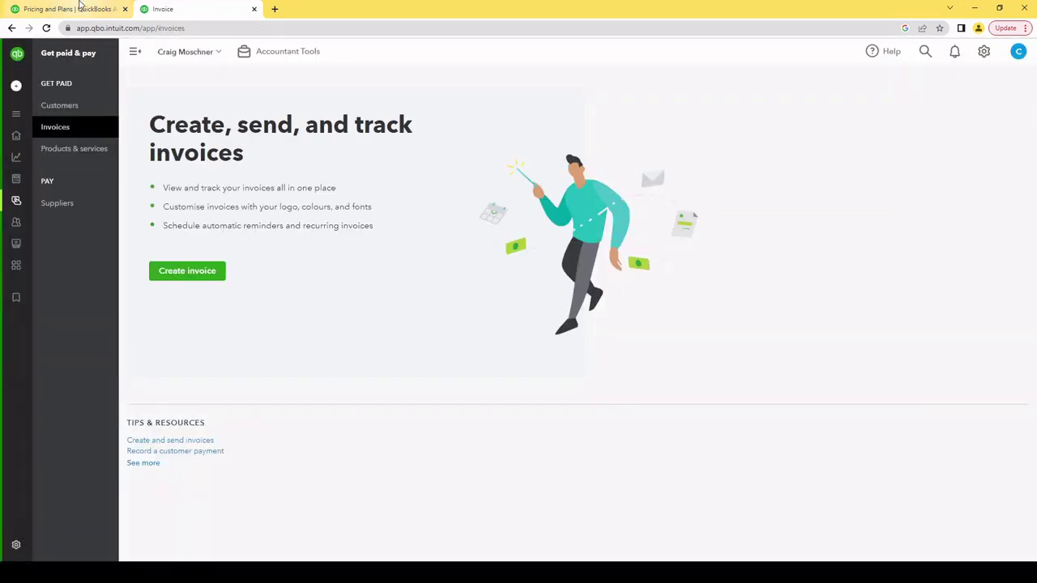
left_click(80, 5)
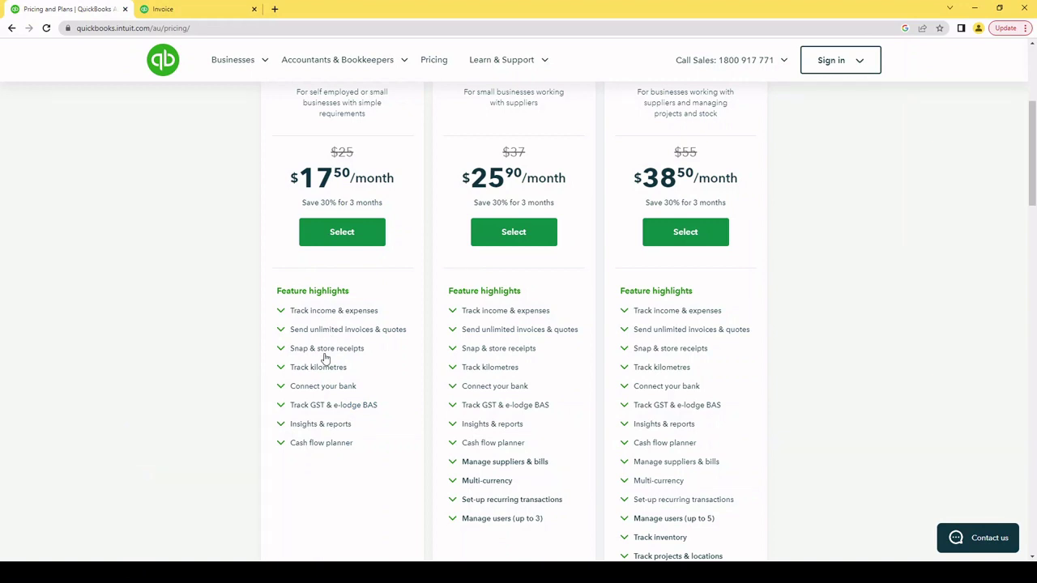
left_click(170, 14)
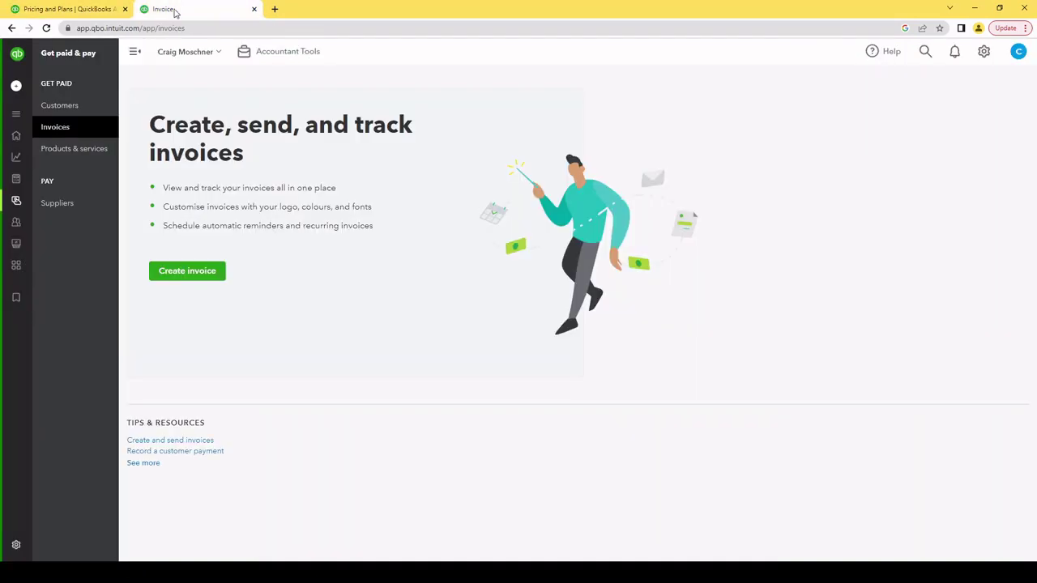
mouse_move(19, 234)
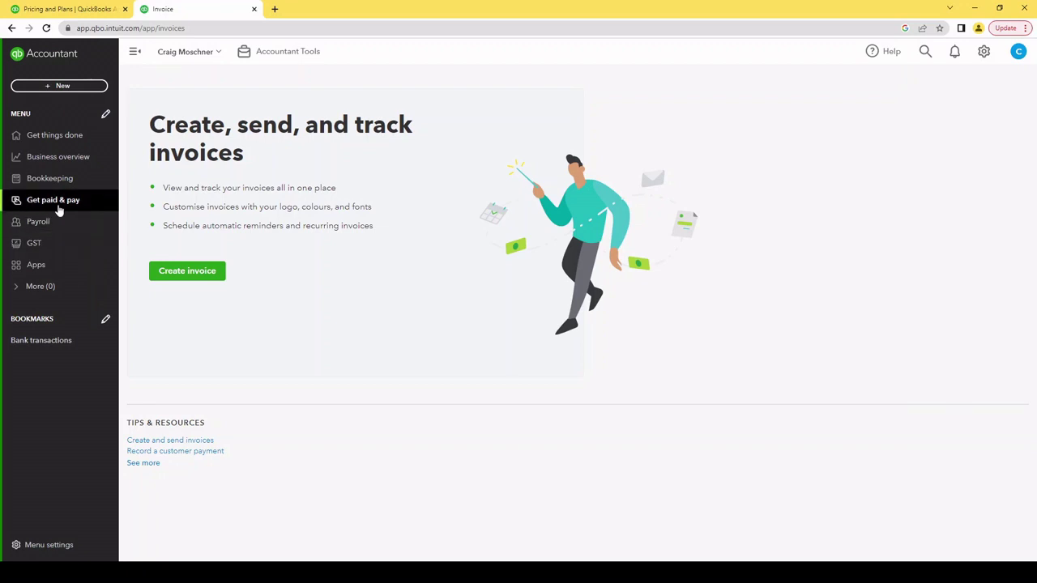
left_click(55, 178)
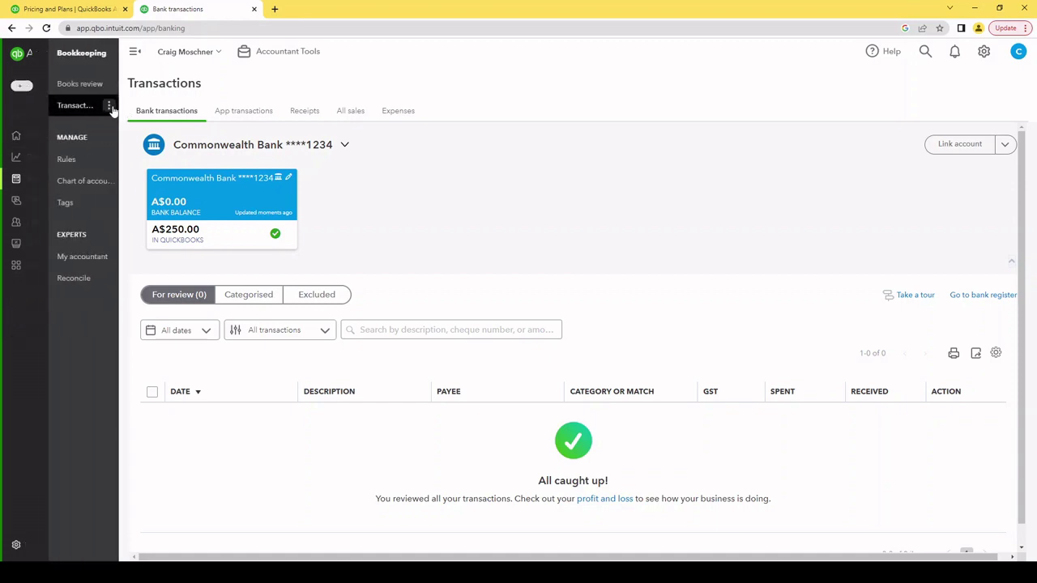
left_click(300, 113)
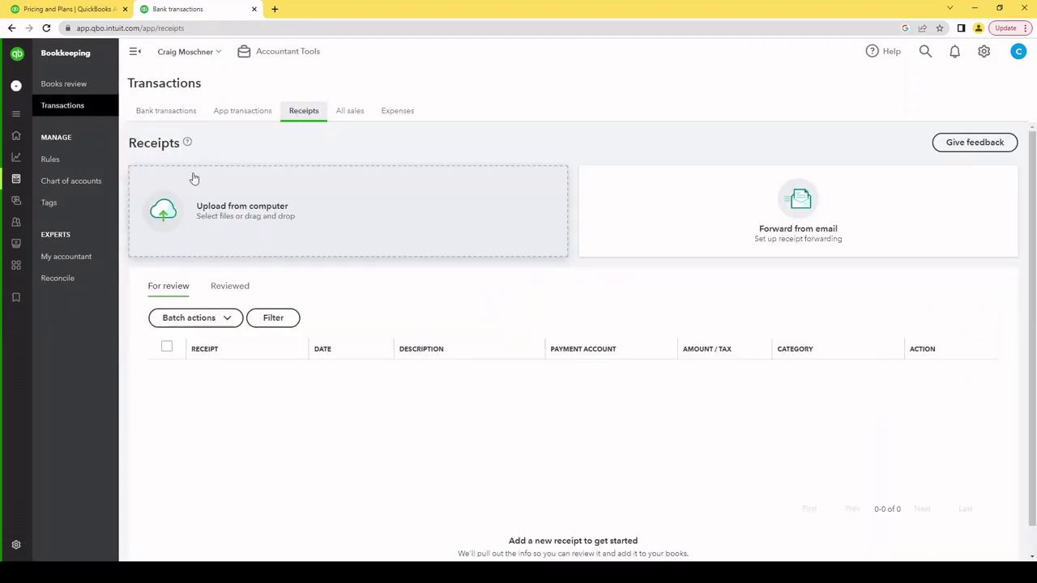
Step: Try a receipt-forwarding email address, find it already taken, and close the setup without one
left_click(780, 217)
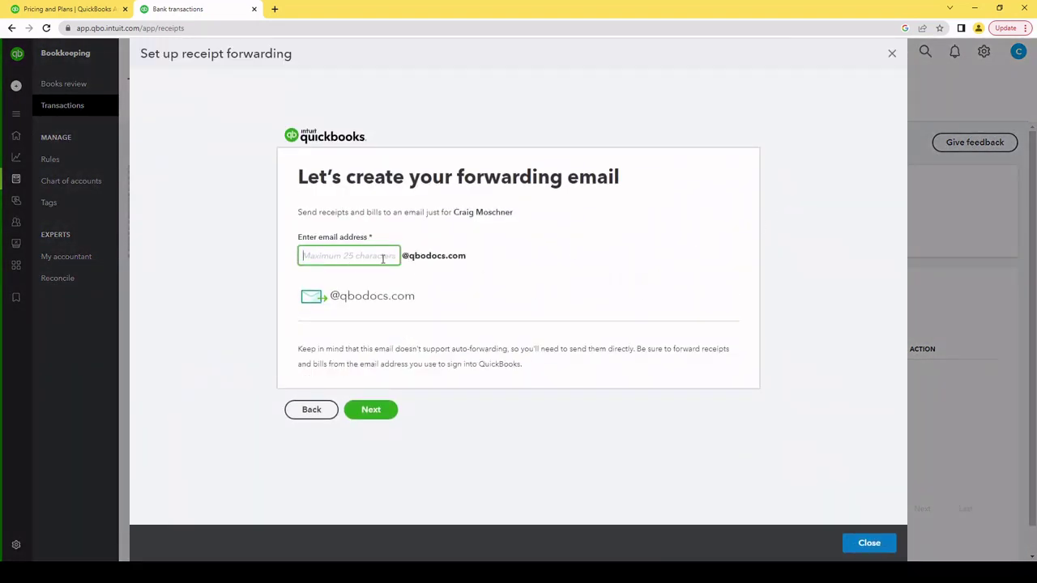
type("w3er293")
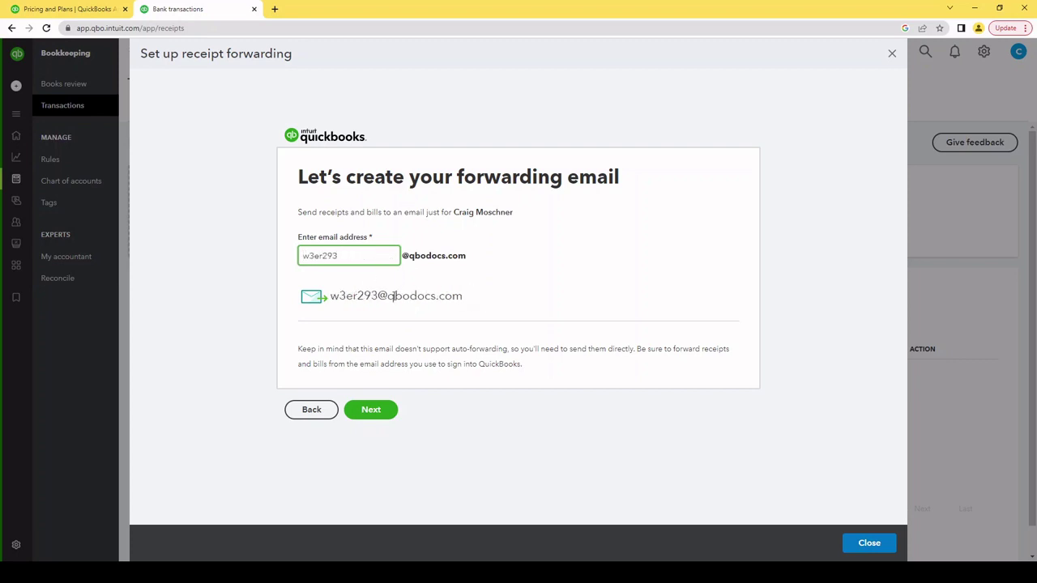
key("ctrl+a")
type("craig")
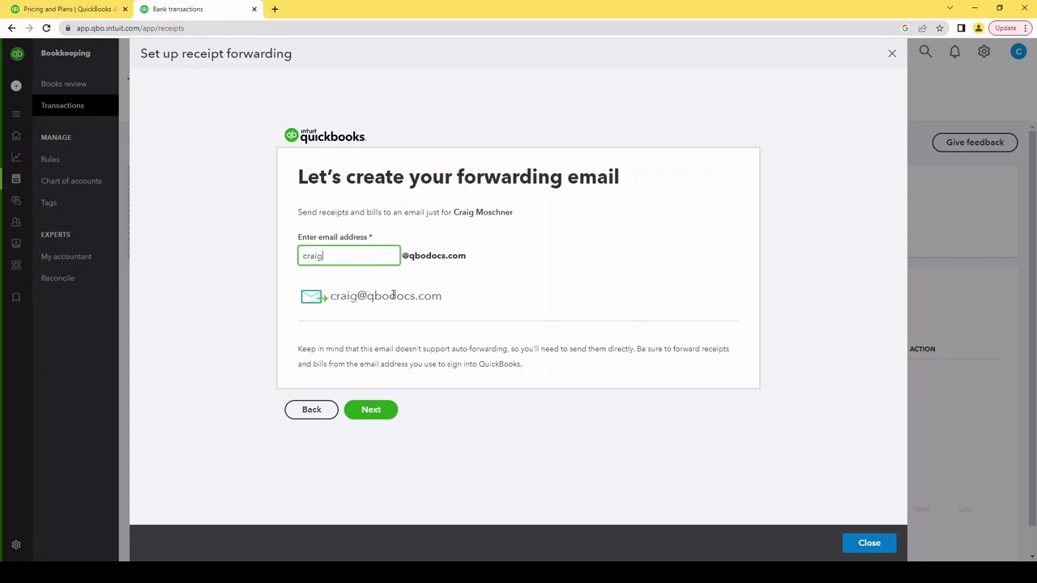
left_click_drag(449, 296, 321, 302)
left_click(362, 307)
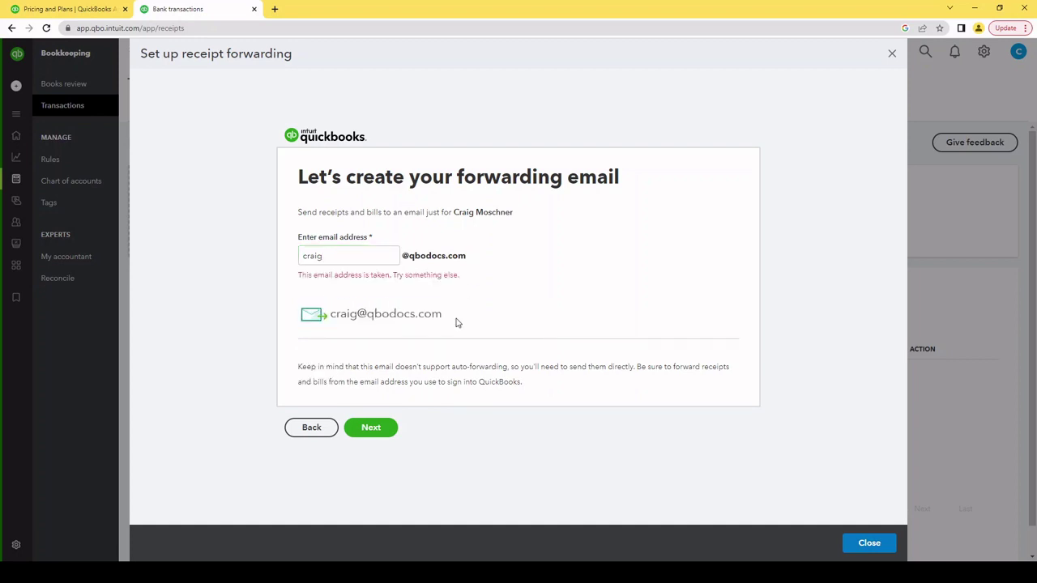
left_click_drag(458, 322, 328, 316)
left_click(526, 373)
left_click(866, 543)
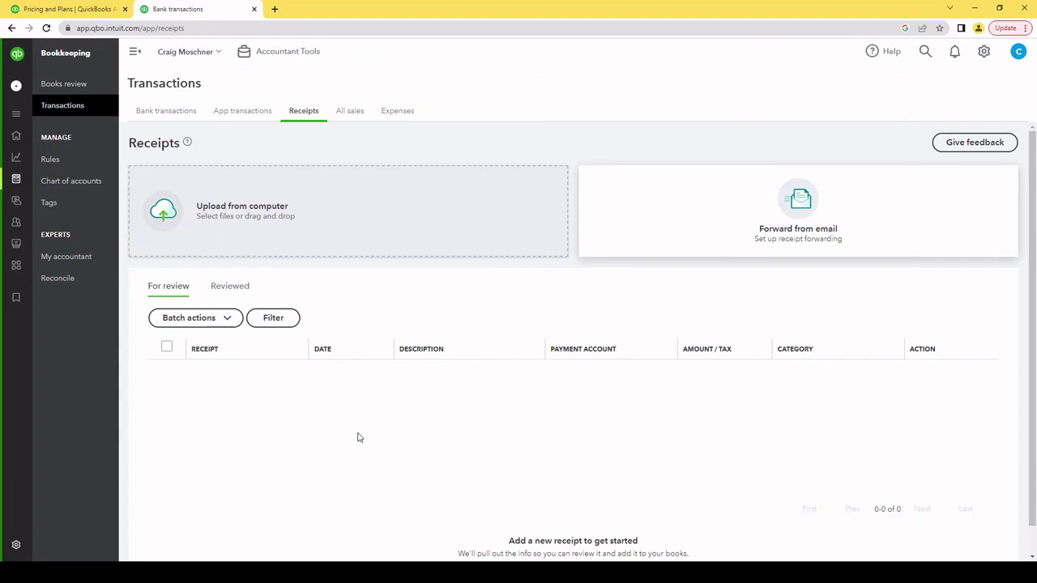
Step: Return to the company's QuickBooks tab and open the GST overview
left_click(171, 112)
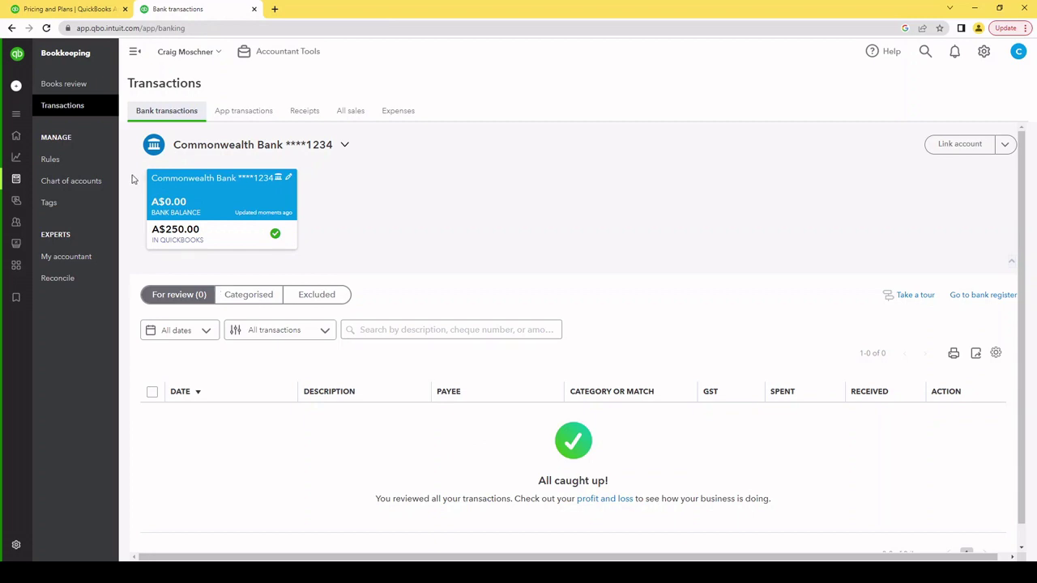
left_click(89, 4)
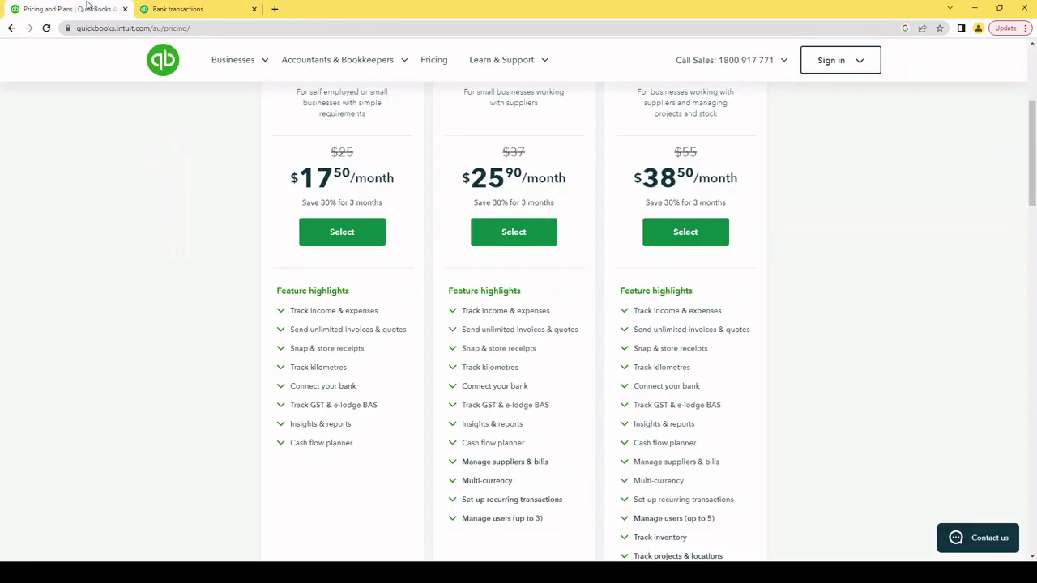
left_click(172, 6)
mouse_move(28, 212)
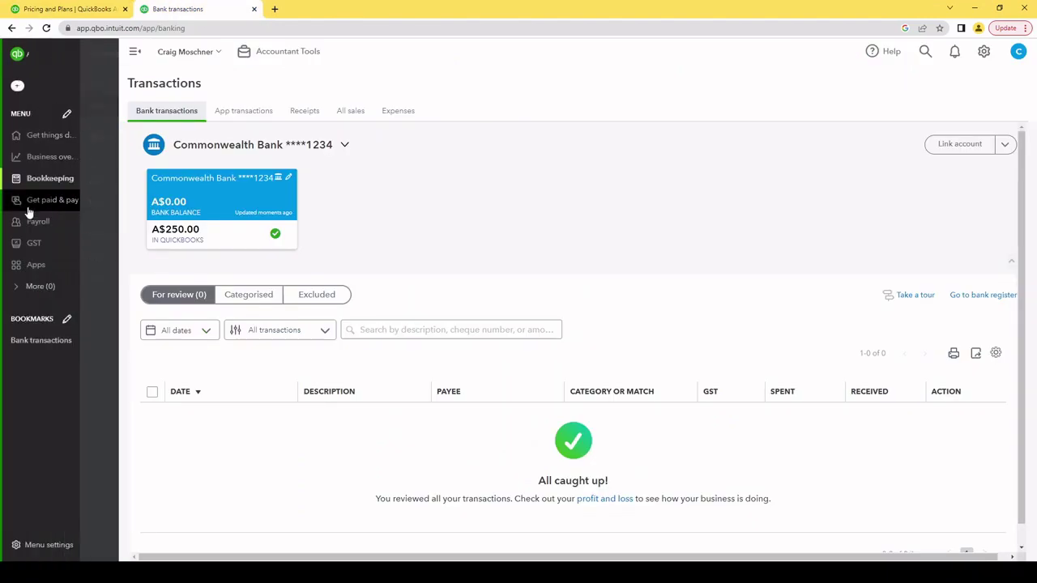
left_click(66, 248)
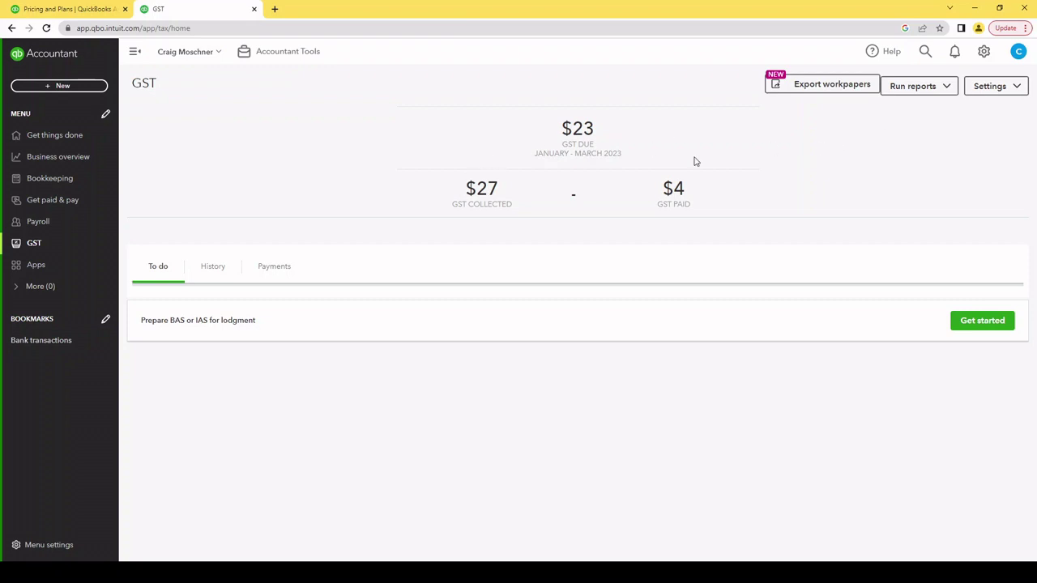
Step: Review January–March 2023 GST ($27 collected, $4 paid, $23 due) and start BAS/IAS preparation
left_click_drag(478, 180, 525, 191)
left_click_drag(527, 154, 628, 155)
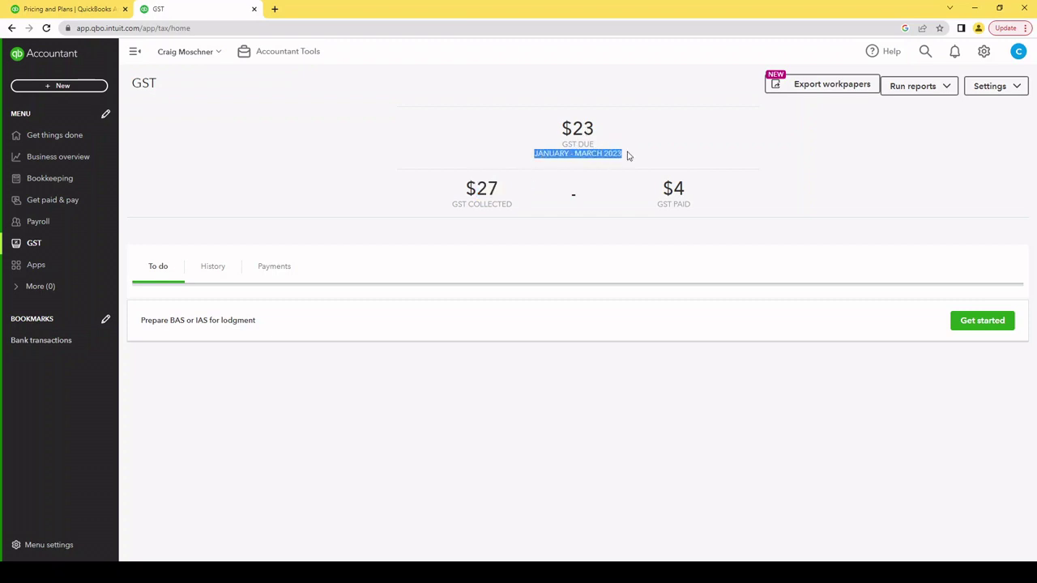
left_click(627, 156)
left_click_drag(589, 128, 533, 129)
left_click(533, 129)
left_click_drag(464, 189, 513, 192)
left_click(683, 183)
left_click_drag(685, 185, 638, 190)
left_click(638, 190)
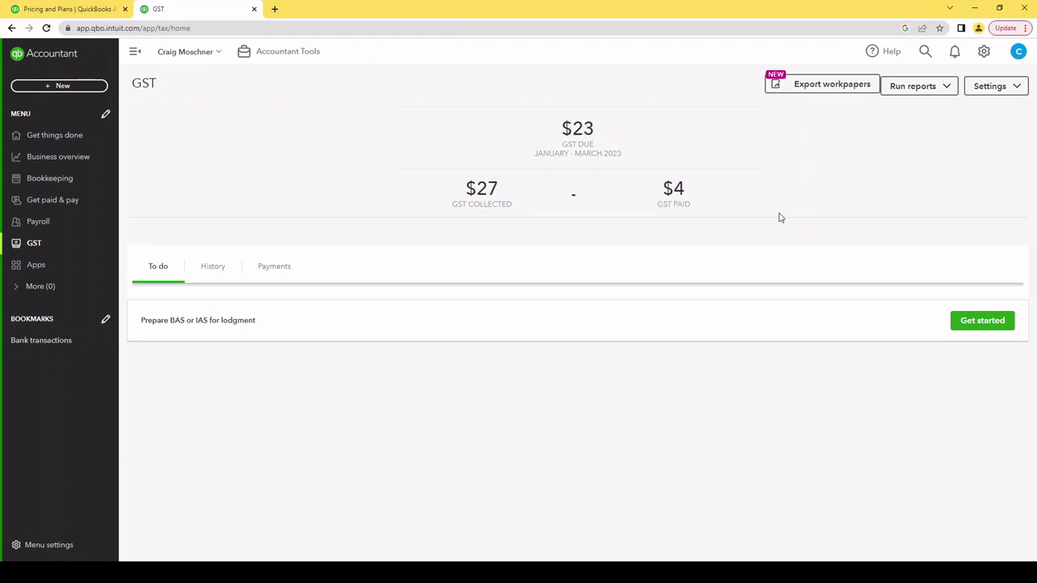
left_click(982, 321)
Step: Abandon lodgment preparation without choosing a period and return to the Bank transactions list
left_click(376, 347)
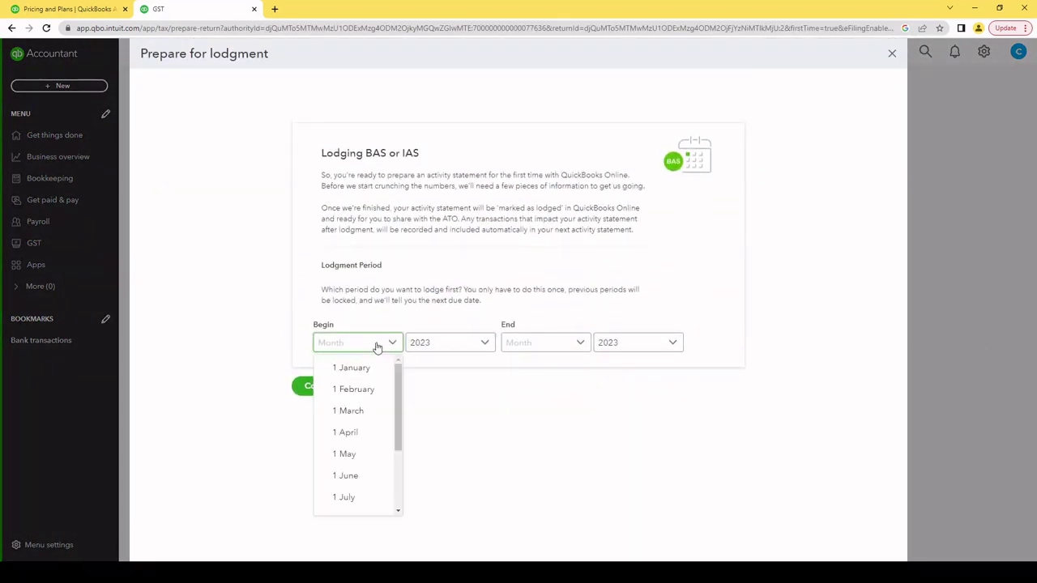
left_click(892, 53)
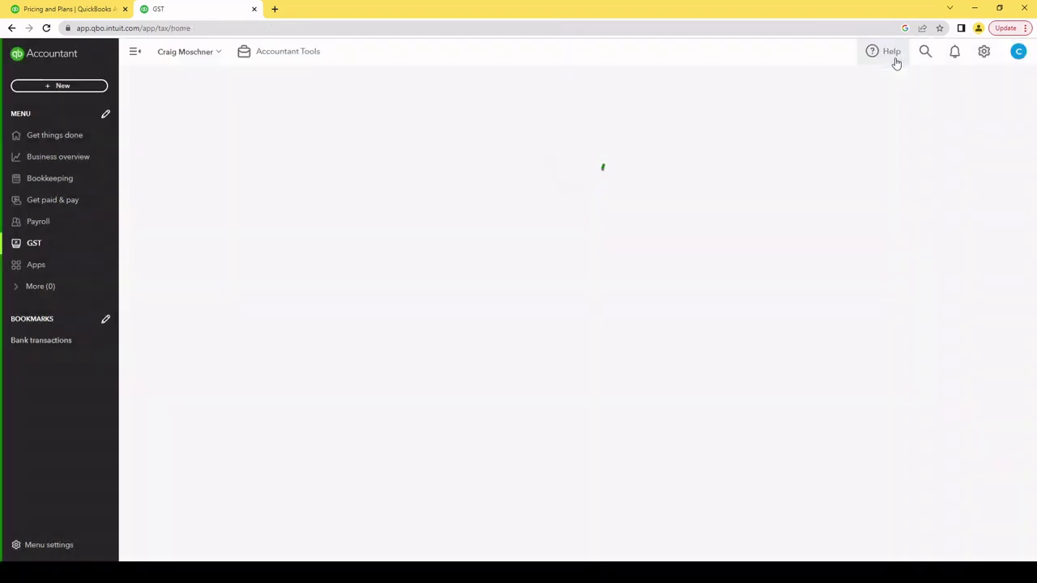
left_click(84, 8)
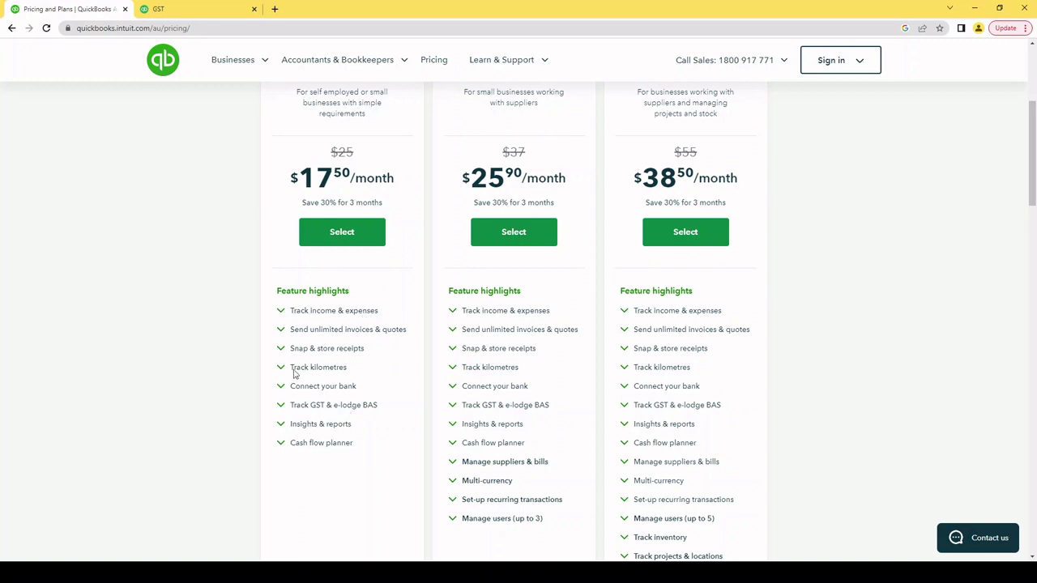
left_click(201, 9)
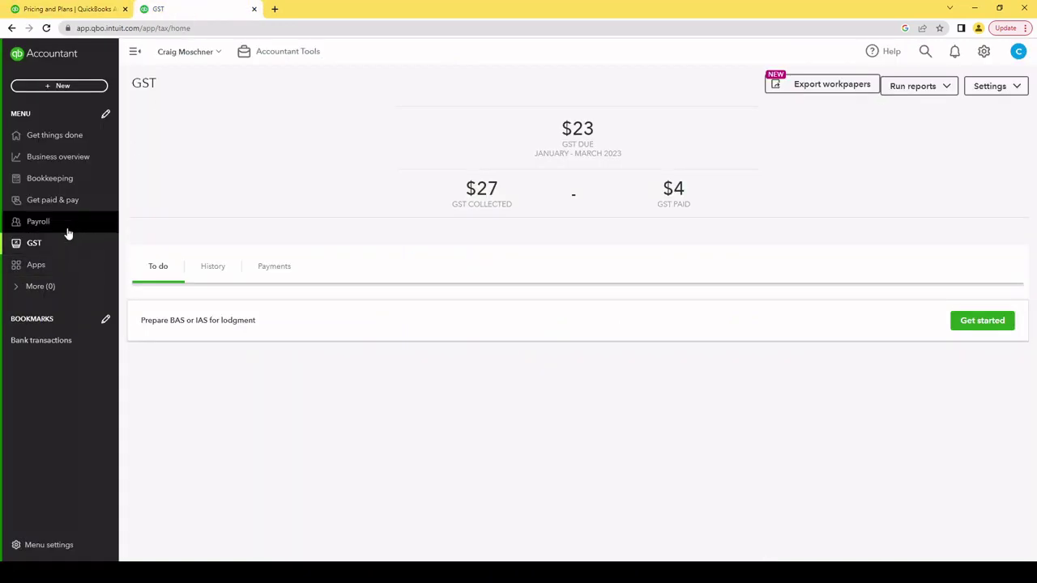
left_click(67, 180)
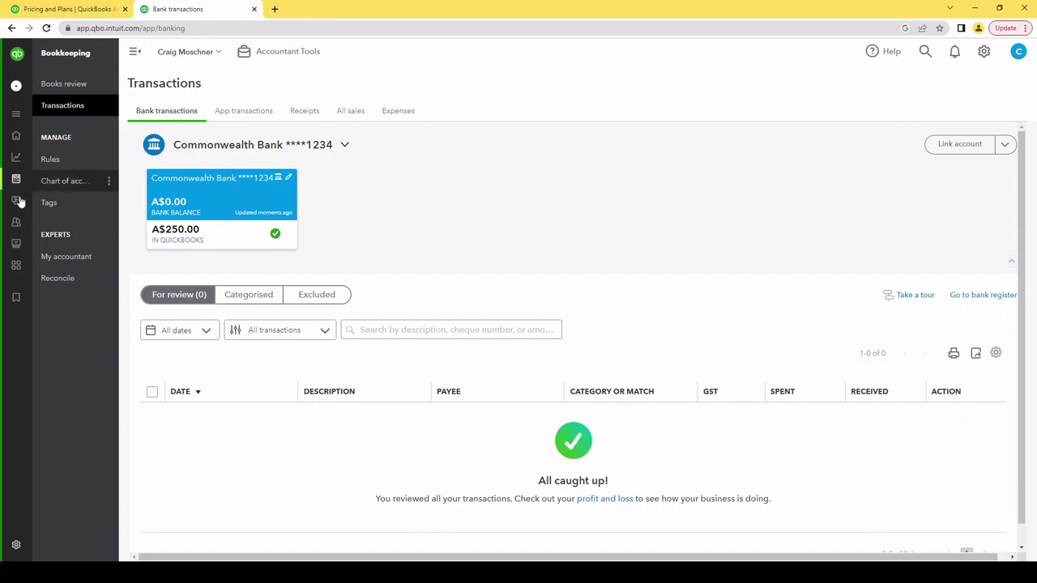
mouse_move(27, 248)
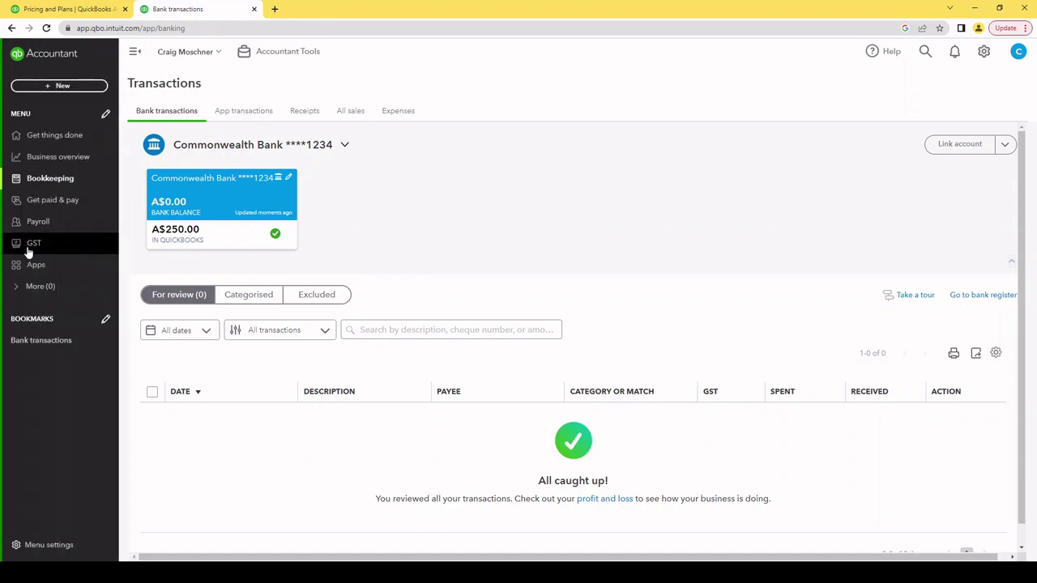
Step: Open the Profit and Loss report from Reports and run it for This Financial Year
left_click(46, 158)
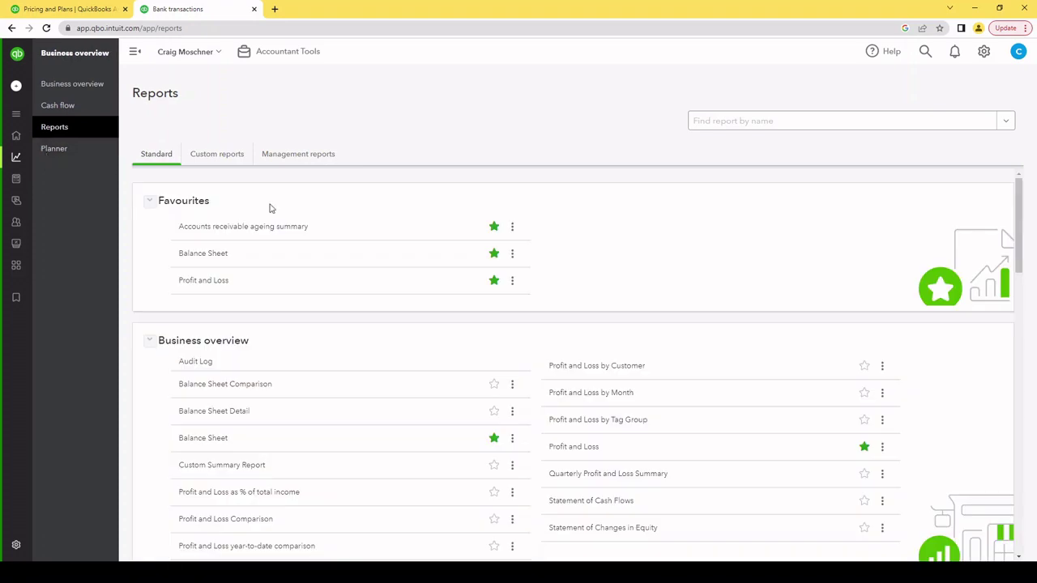
mouse_move(38, 163)
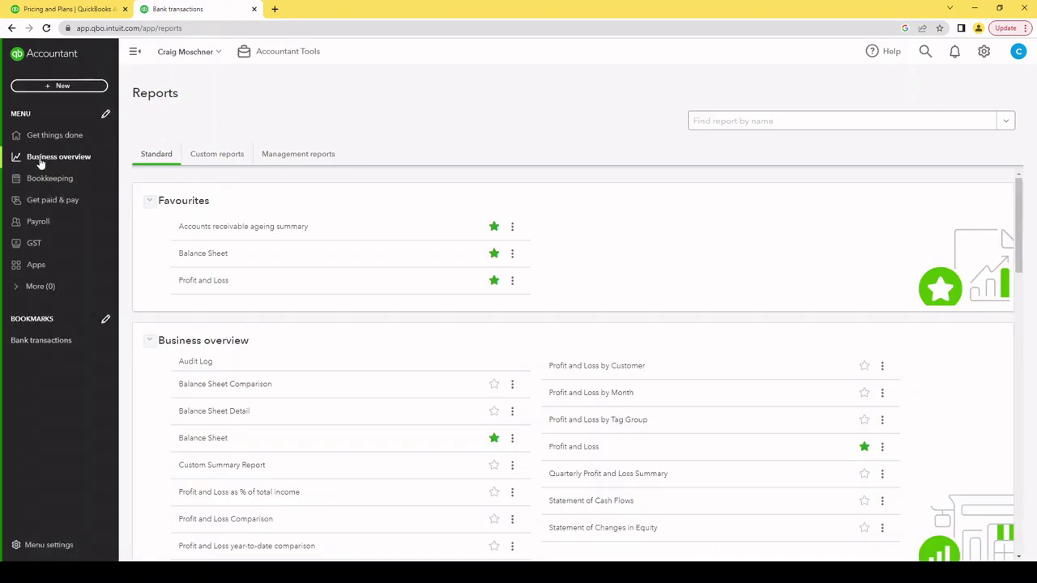
left_click(214, 284)
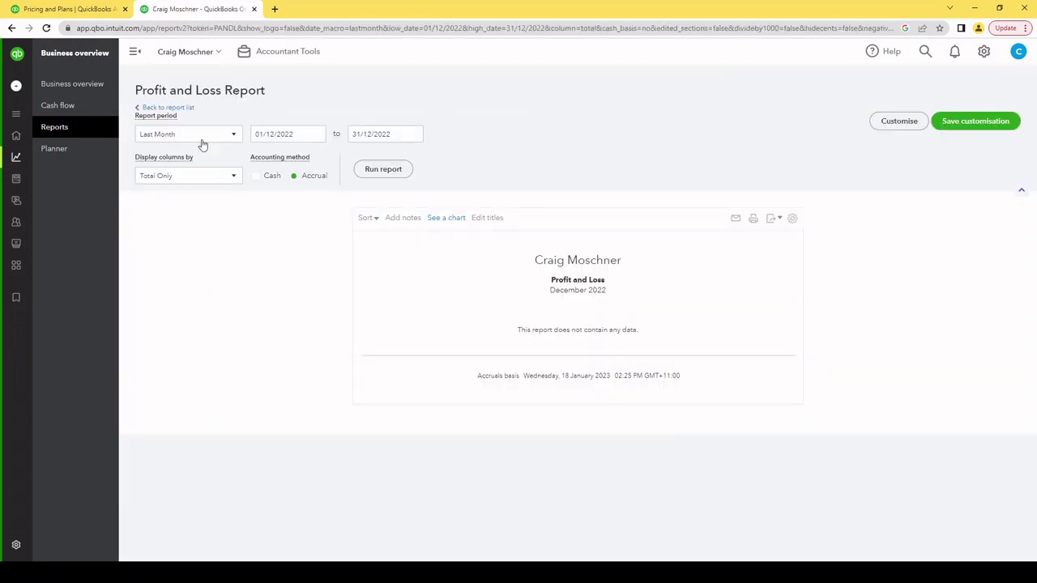
left_click(199, 134)
scroll(197, 259, "down", 2)
scroll(196, 259, "up", 4)
left_click(184, 234)
left_click(388, 171)
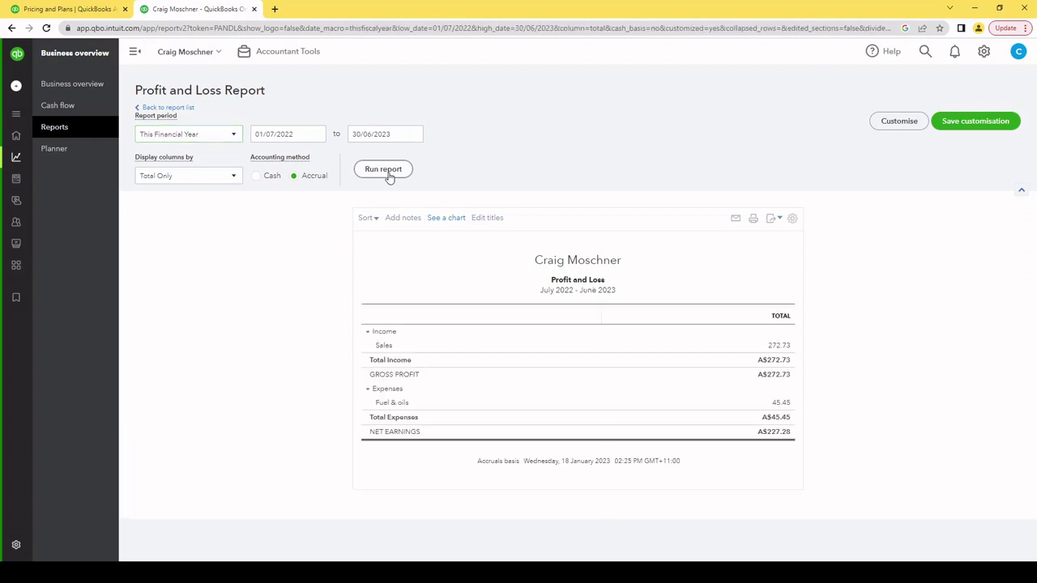